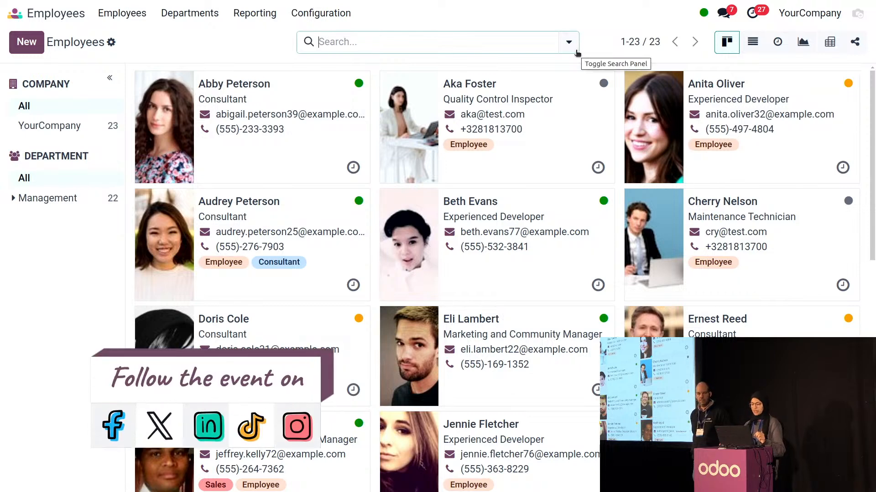
Group employees by Presence/Absence (7 absent, 2 out of hours, 14 present) and display them as a list
left_click(575, 50)
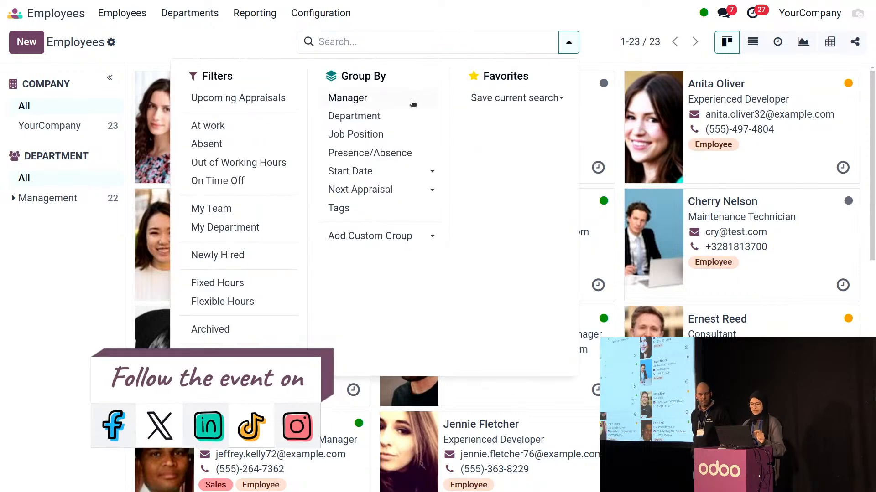
left_click(404, 156)
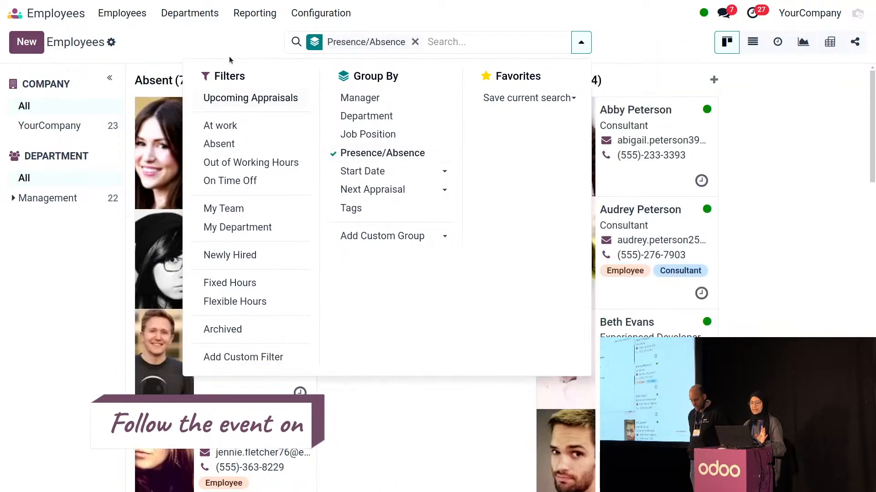
left_click(229, 56)
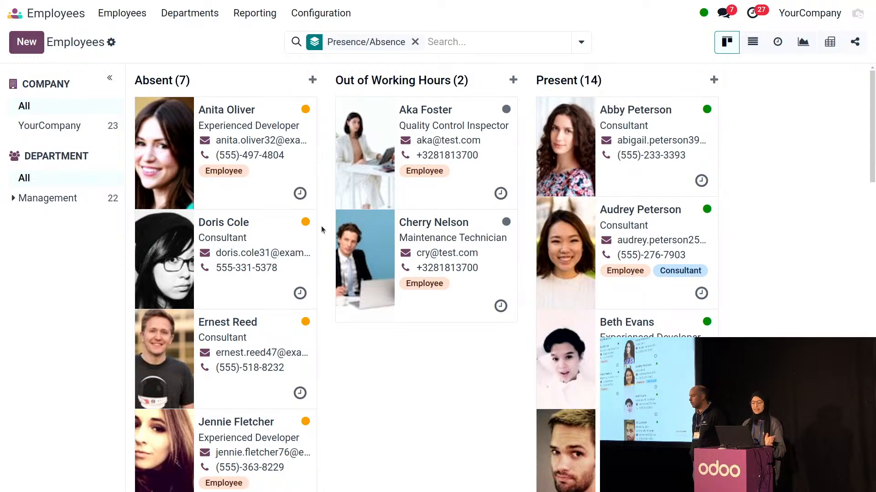
scroll(341, 254, "down", 1)
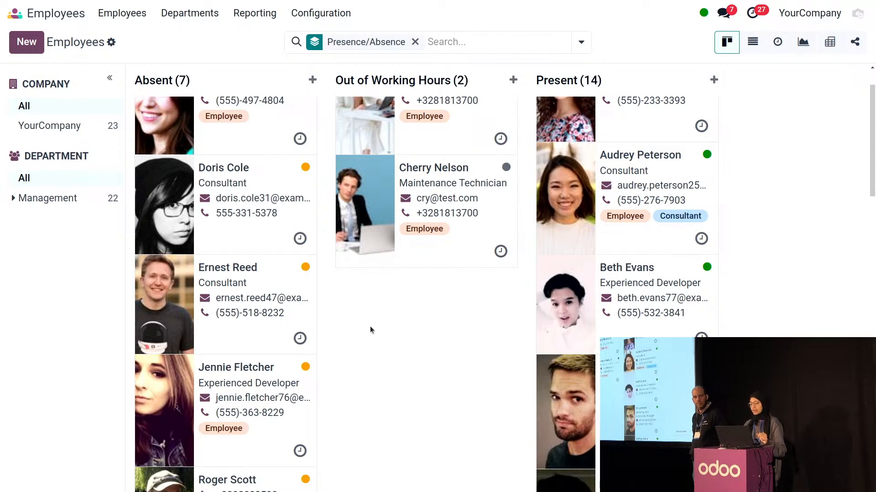
scroll(370, 326, "up", 1)
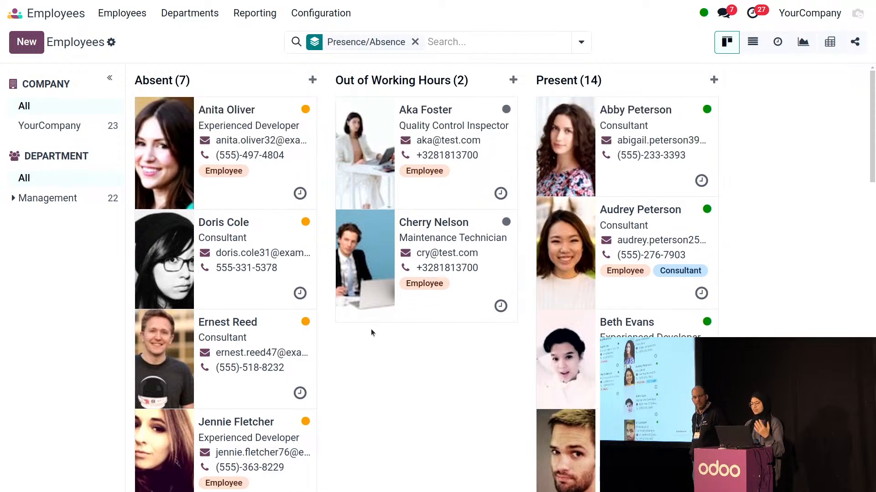
left_click(753, 42)
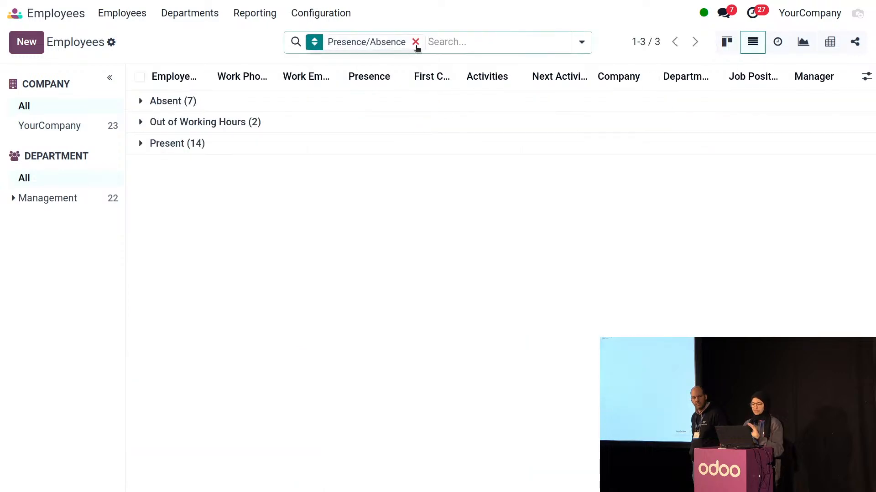
Replace the Presence/Absence grouping with the Absent filter, narrowing the list to 7 employees
left_click(415, 42)
left_click(568, 42)
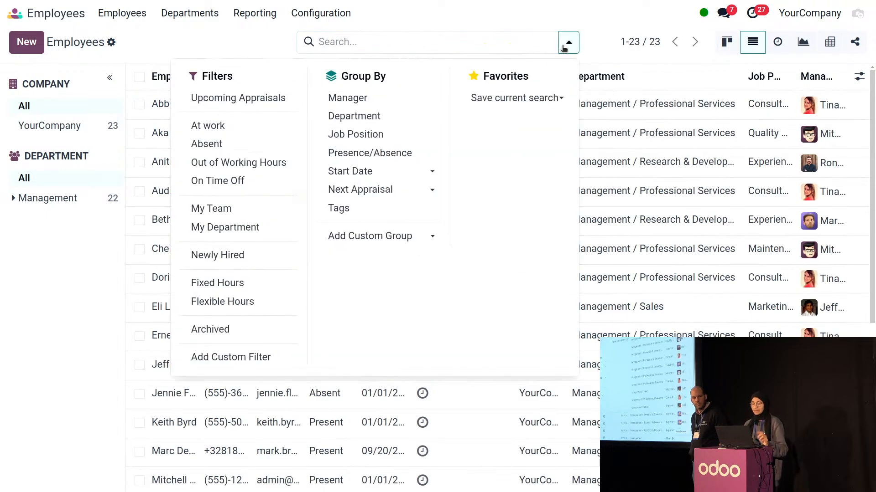
left_click(209, 145)
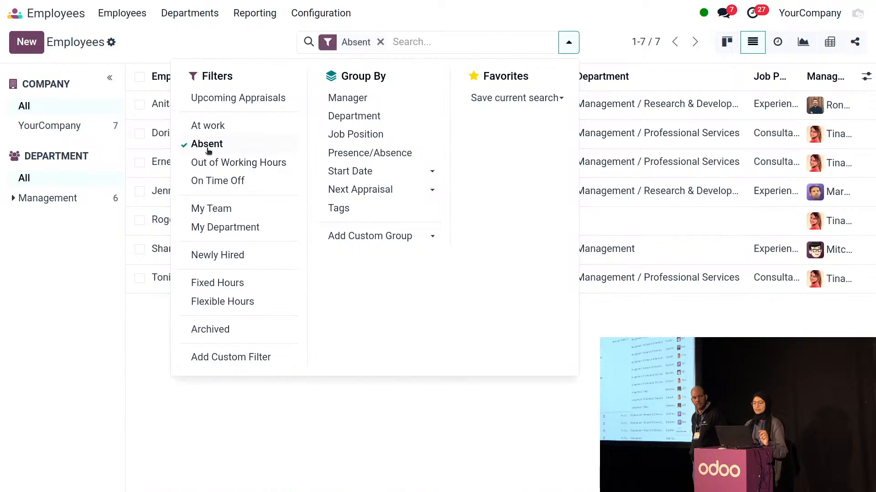
left_click(136, 49)
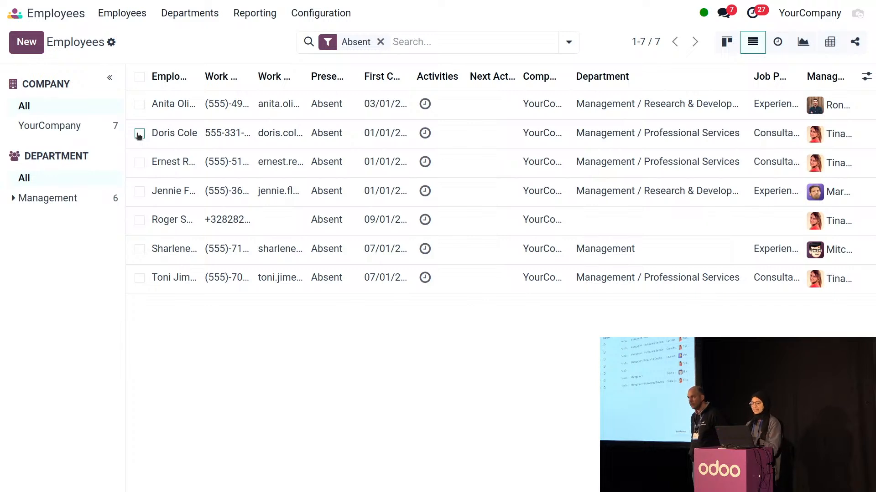
Set the second, fourth and sixth absent employees to present through Presence Control
left_click(139, 134)
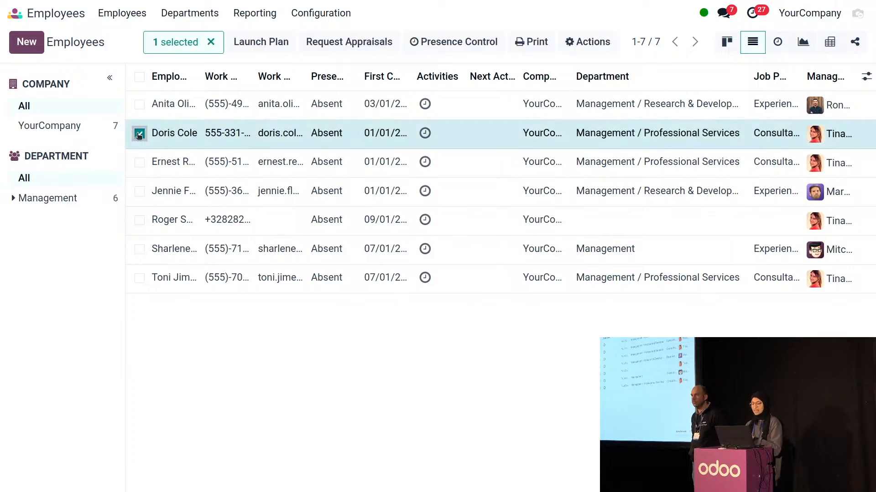
left_click(139, 191)
left_click(139, 249)
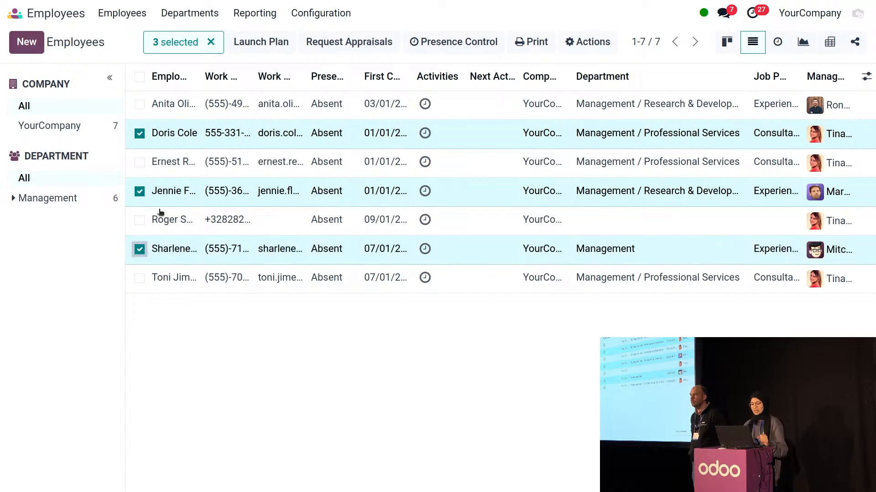
left_click(425, 46)
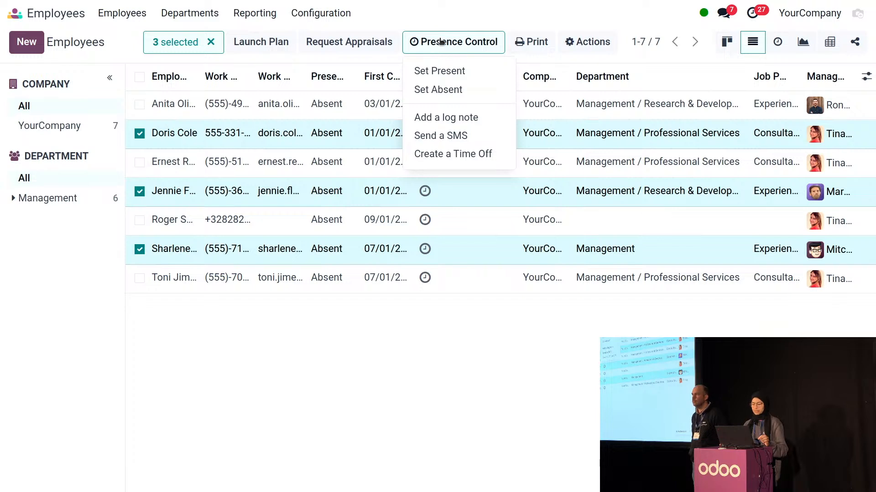
left_click(467, 73)
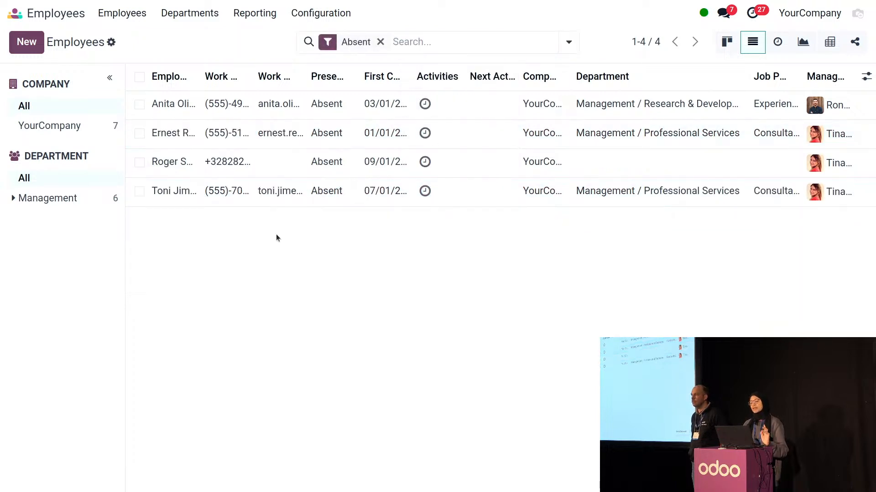
left_click(139, 104)
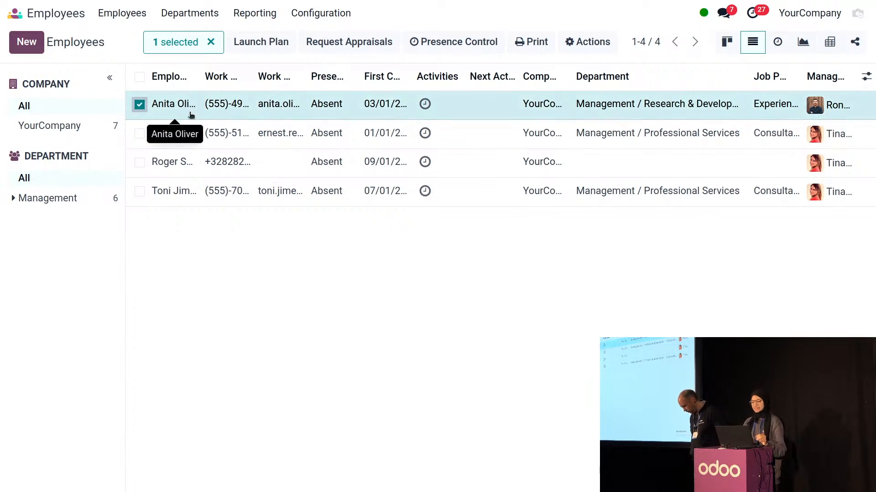
Create a one-day Sick Time Off for 10/03/2024 for the selected employee, then return to the Absent list
left_click(443, 46)
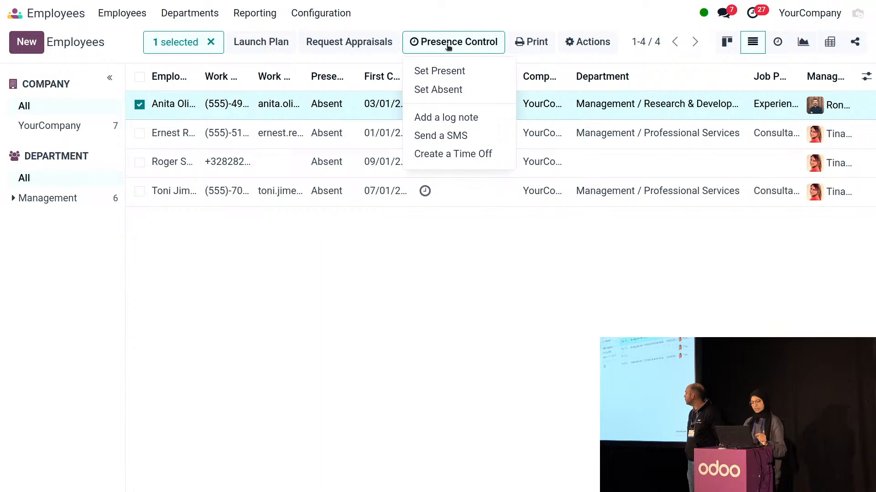
left_click(432, 153)
left_click(169, 257)
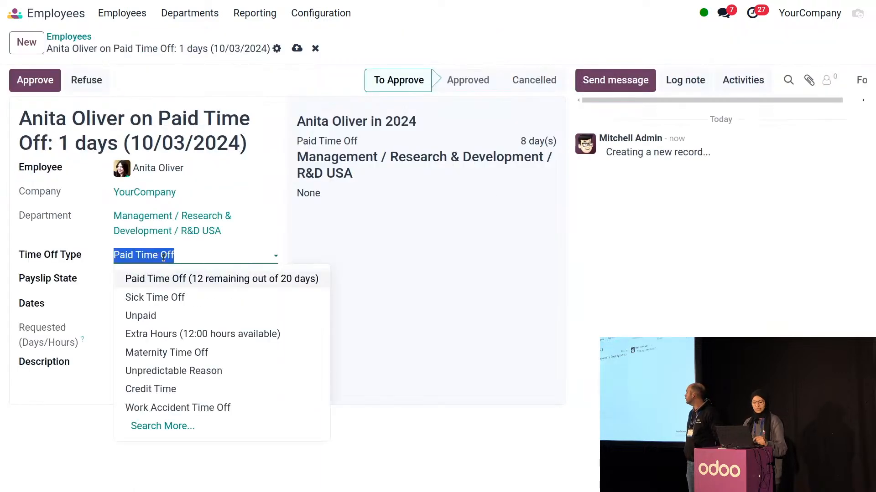
left_click(158, 297)
left_click(295, 48)
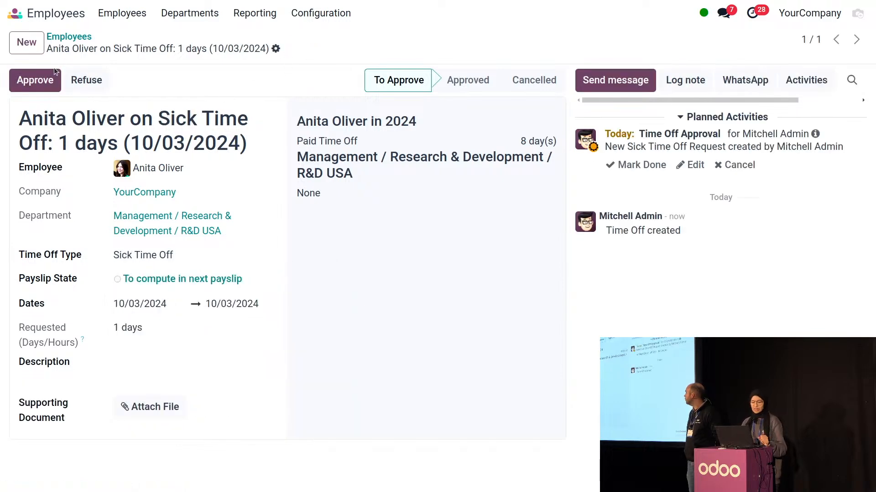
left_click(73, 37)
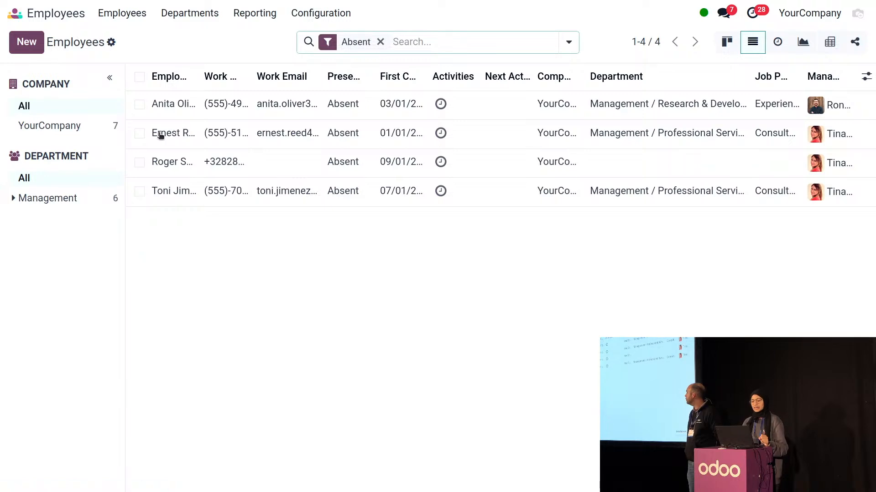
Queue the unrecorded-absence SMS for the second, third and fourth absent employees
left_click(139, 133)
left_click(140, 162)
left_click(140, 191)
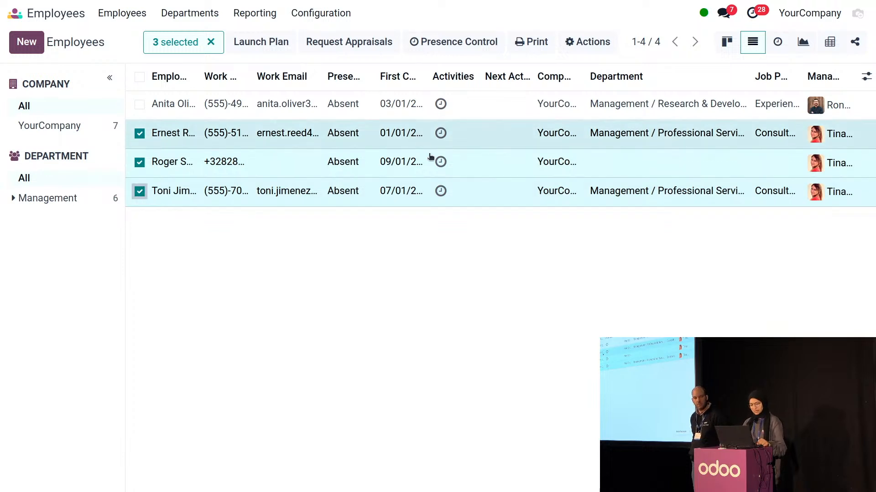
left_click(456, 41)
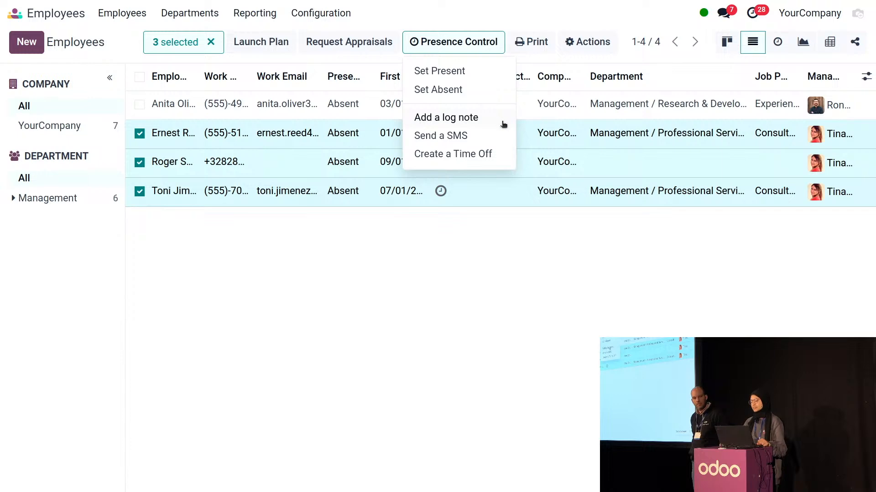
left_click(484, 137)
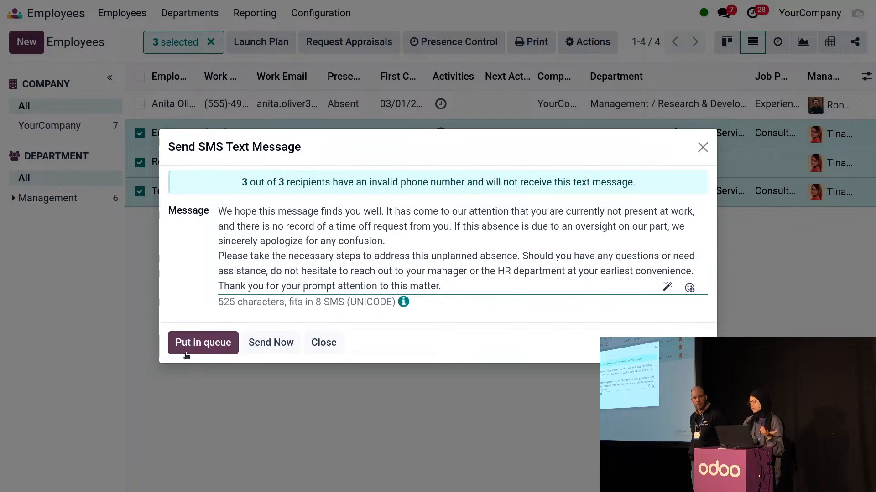
left_click(186, 356)
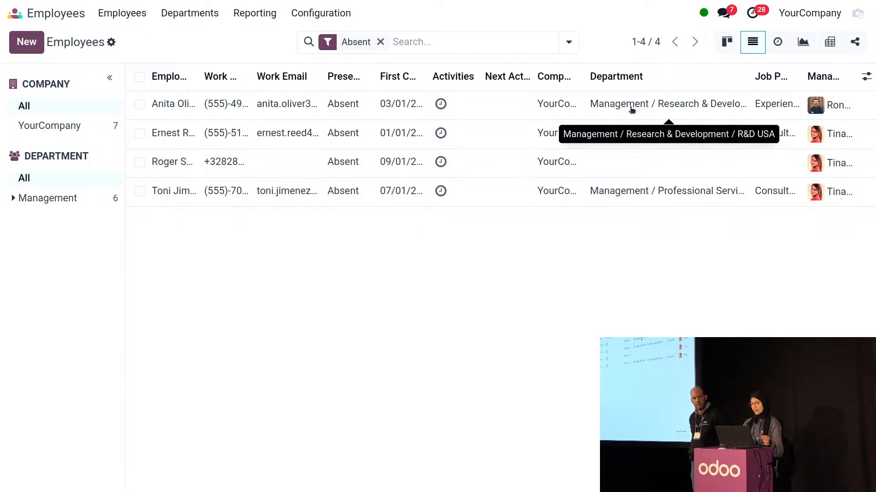
Log out of the administrator account and sign back in as the demo user
left_click(856, 21)
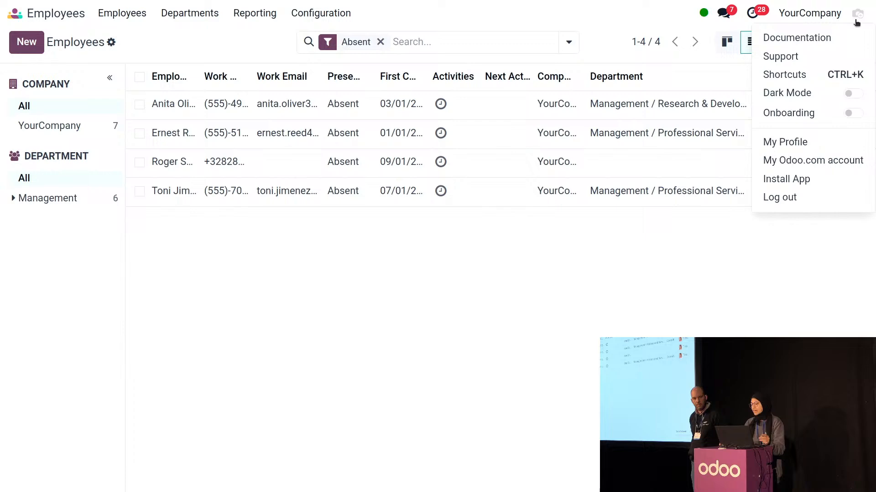
left_click(783, 199)
left_click(430, 191)
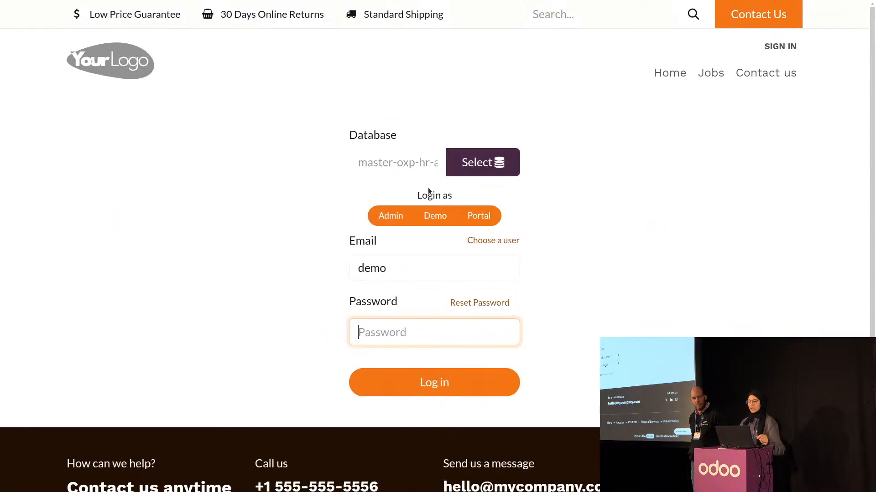
left_click(422, 220)
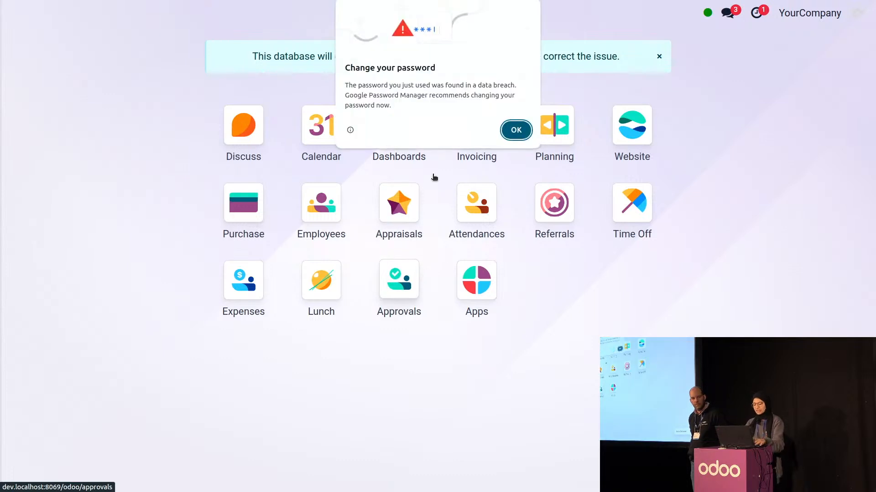
key("Return")
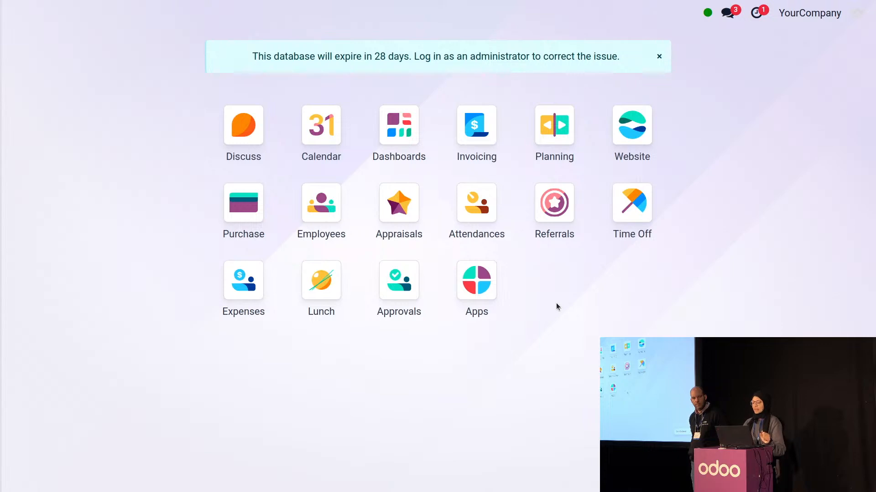
left_click(321, 211)
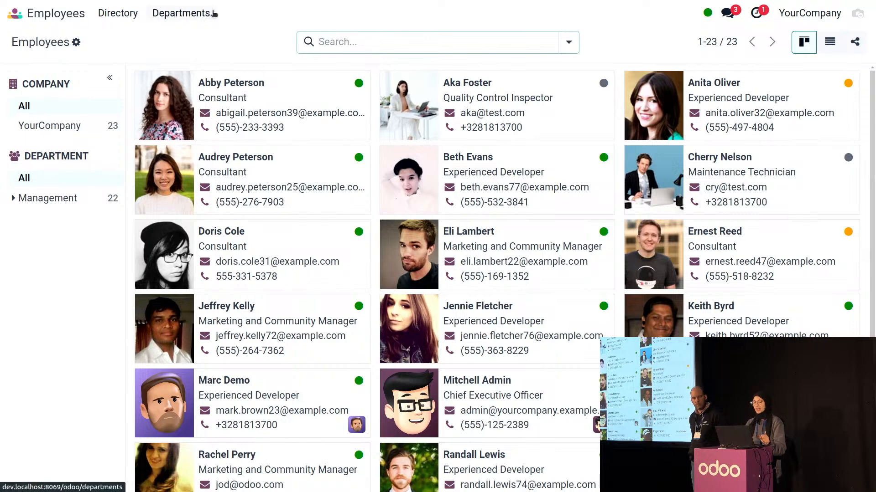
View the Research & Development department's appraisal analysis from the Departments overview
left_click(173, 19)
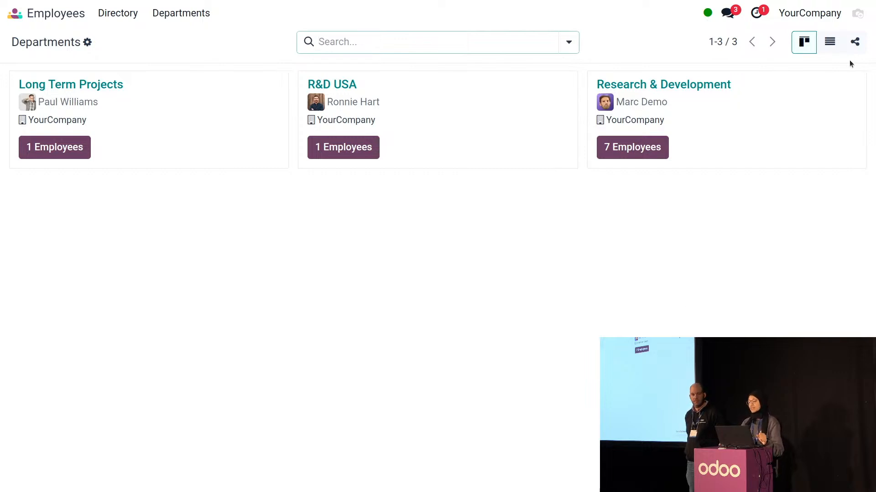
left_click(856, 89)
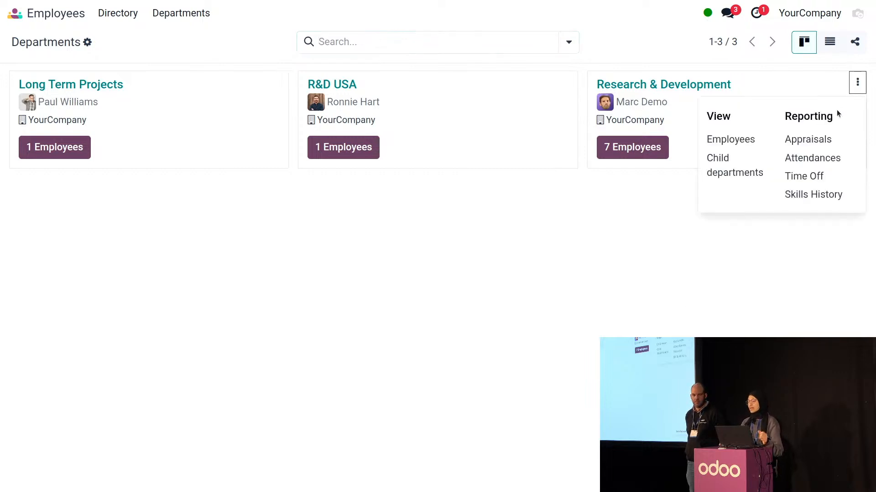
left_click(828, 141)
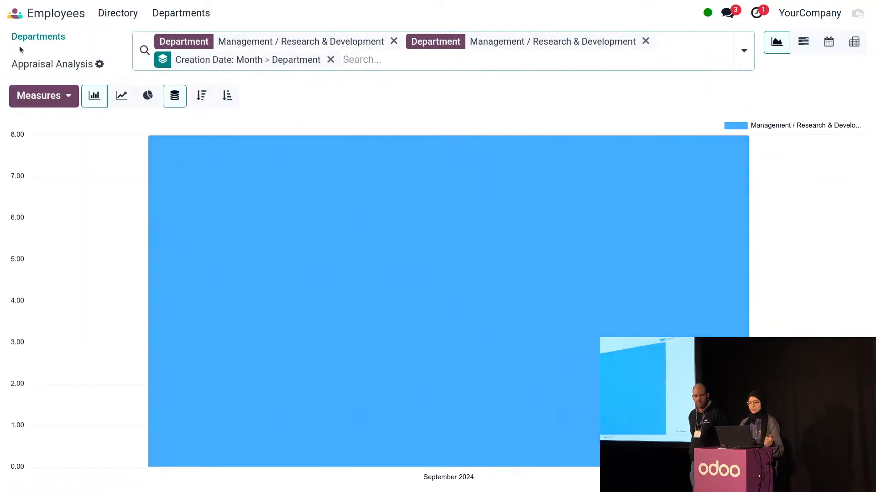
left_click(25, 37)
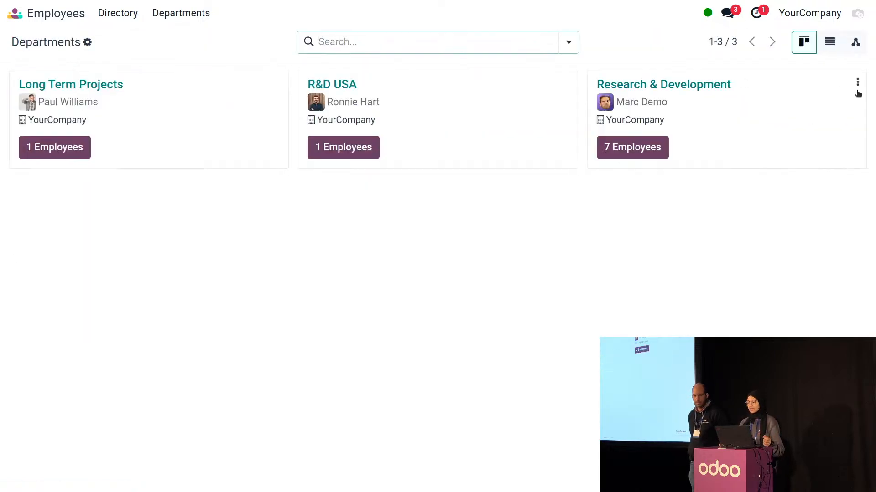
View the Research & Development time off analysis, then return to Departments
left_click(857, 89)
left_click(833, 175)
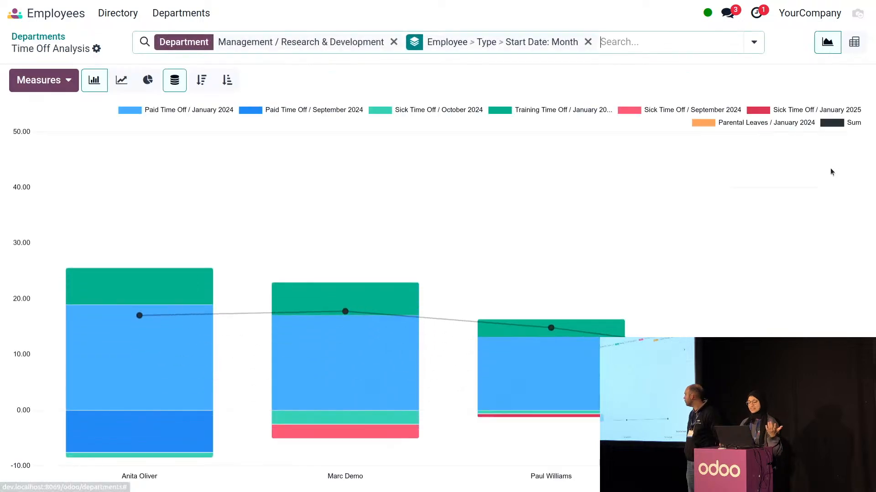
left_click(41, 37)
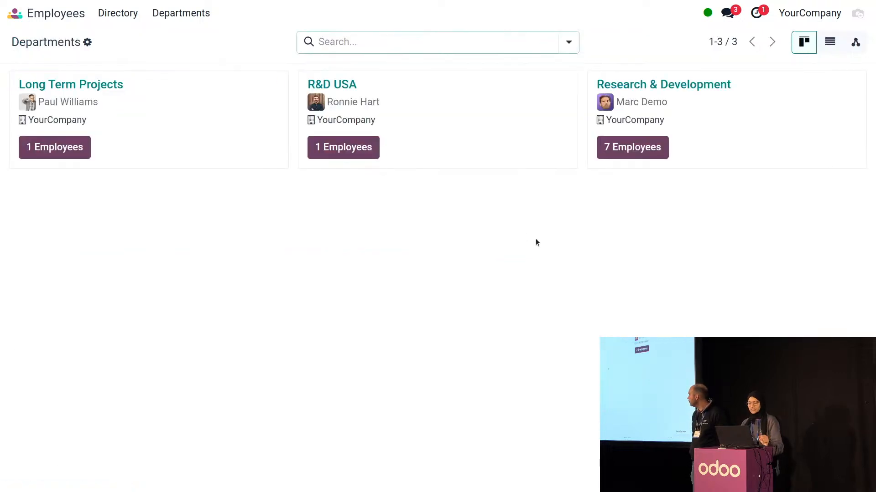
Log out of the demo session and sign back in as the administrator
left_click(853, 21)
left_click(815, 199)
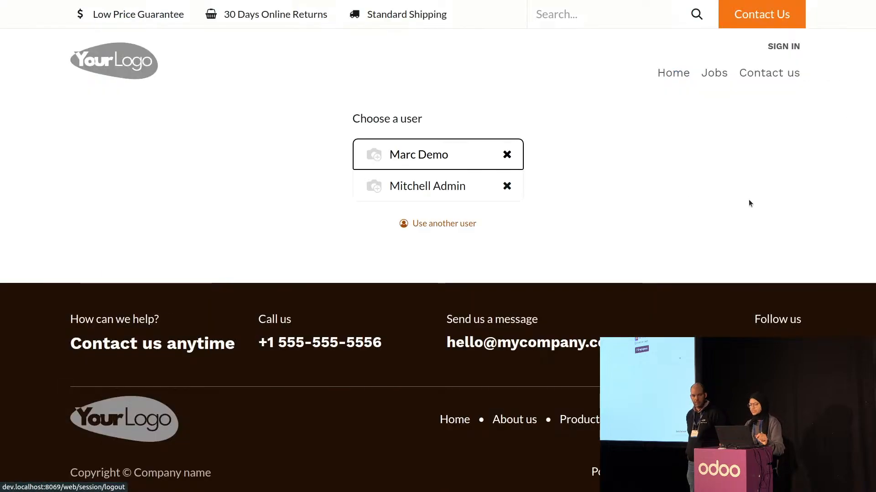
left_click(447, 198)
left_click(382, 220)
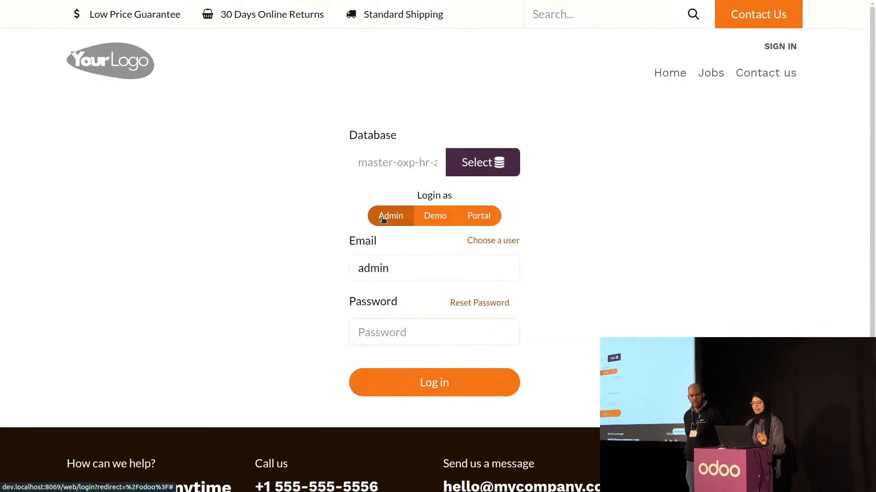
key("Return")
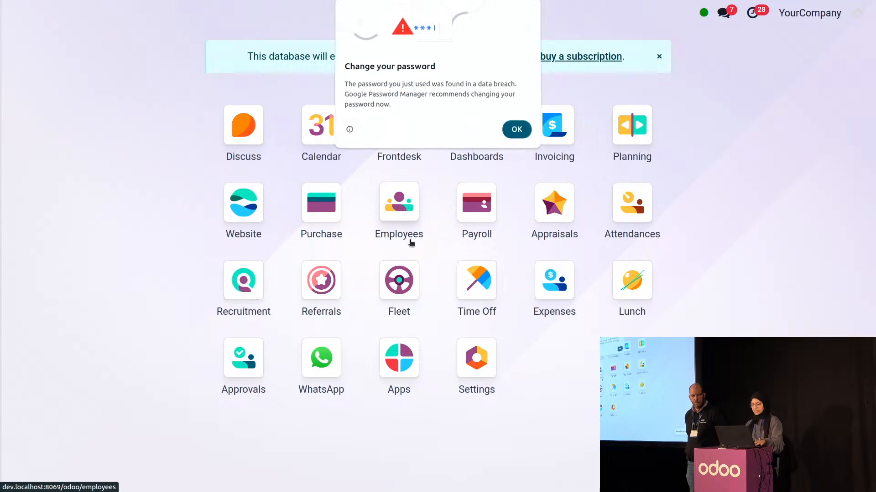
Show the first employee's Payroll tab, then switch to the Appraisals slide
left_click(401, 207)
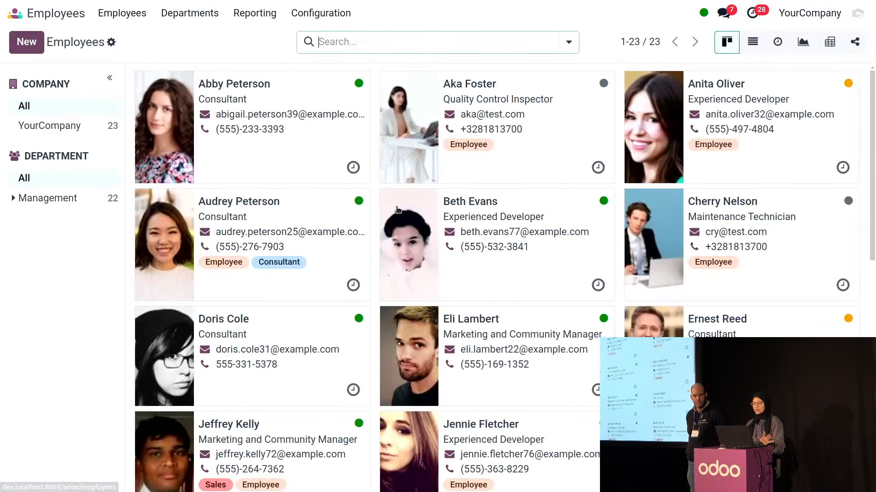
left_click(333, 144)
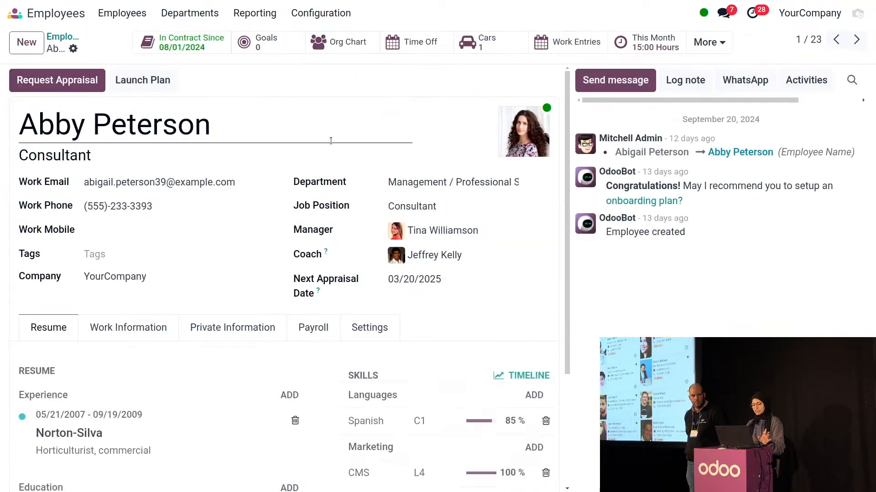
left_click(309, 329)
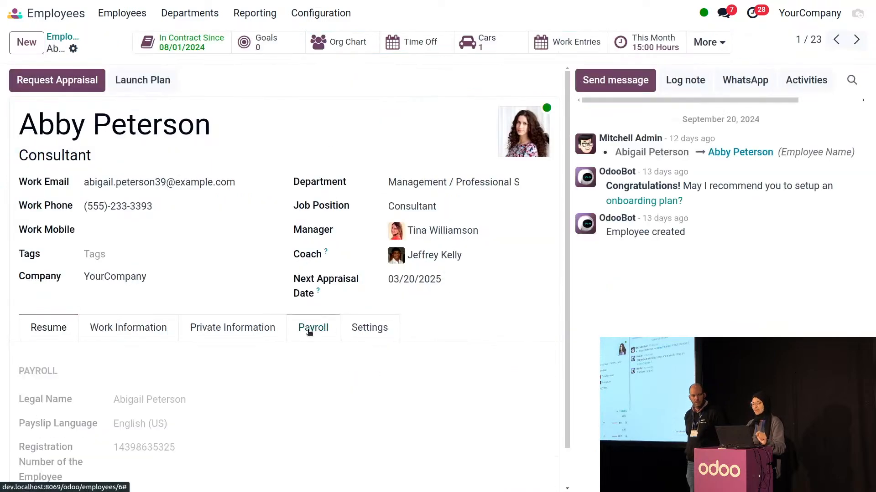
scroll(291, 327, "down", 1)
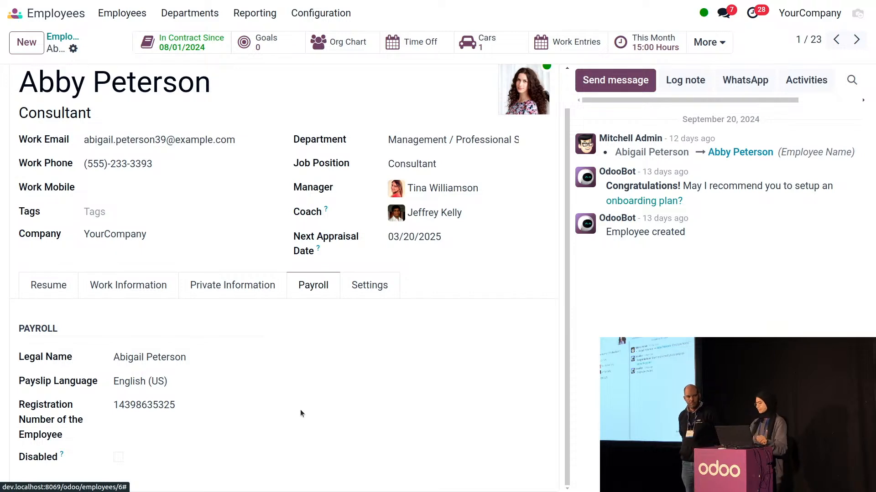
key("ctrl+alt+Left")
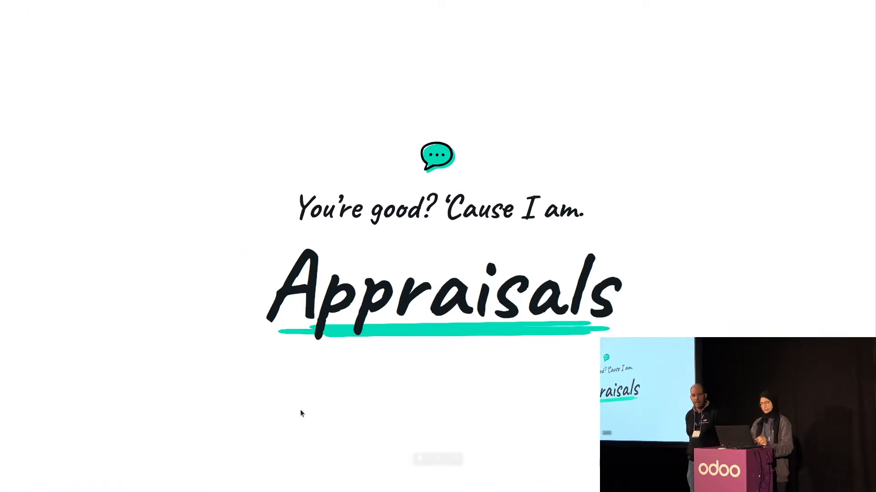
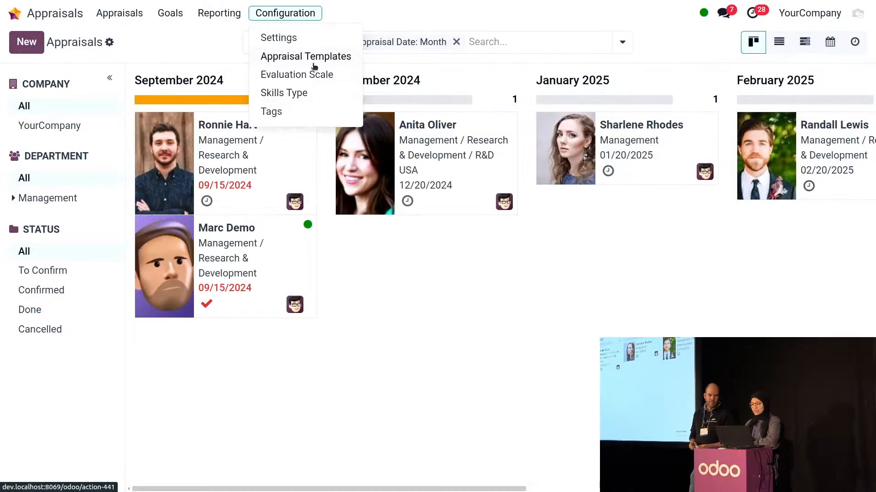
left_click(313, 59)
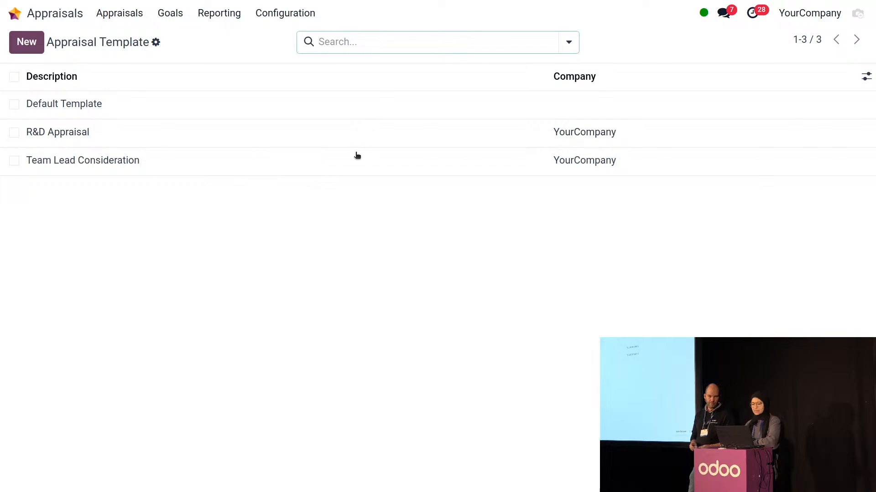
left_click(283, 110)
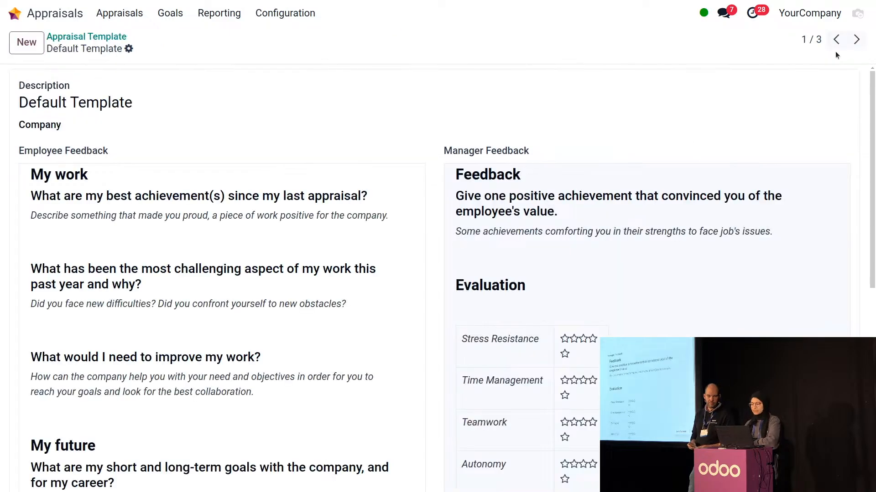
left_click(856, 39)
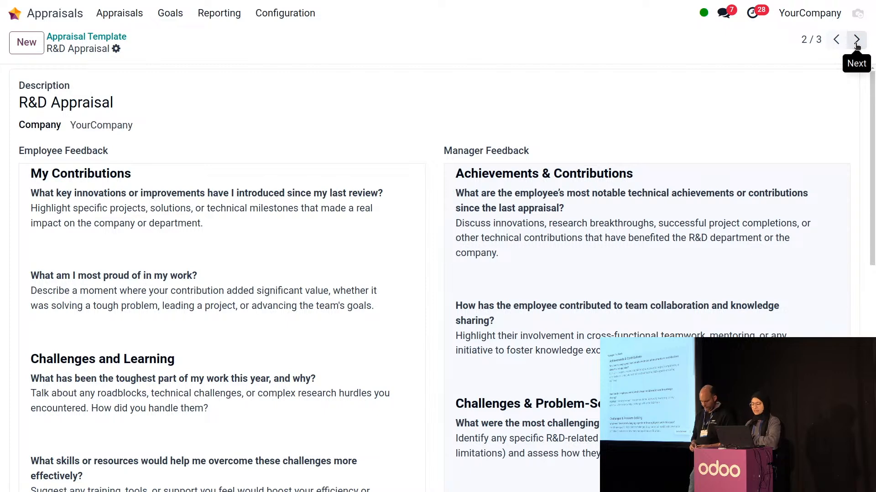
left_click(856, 40)
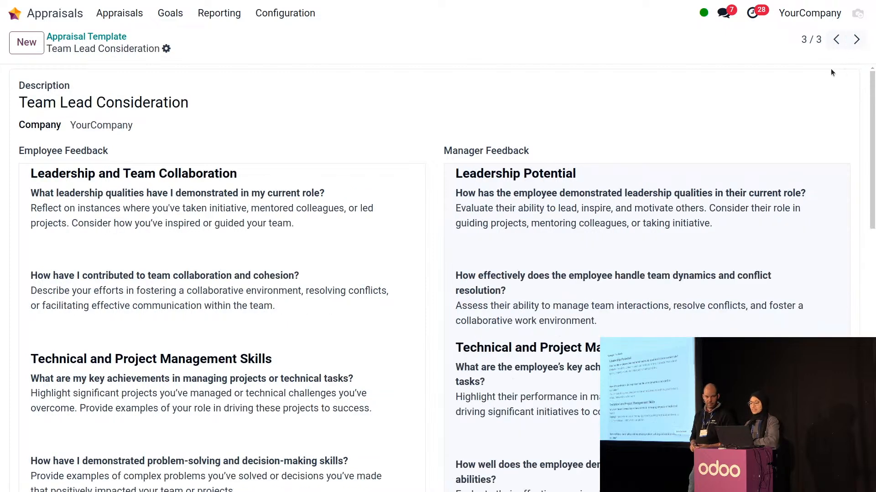
left_click(271, 20)
left_click(280, 36)
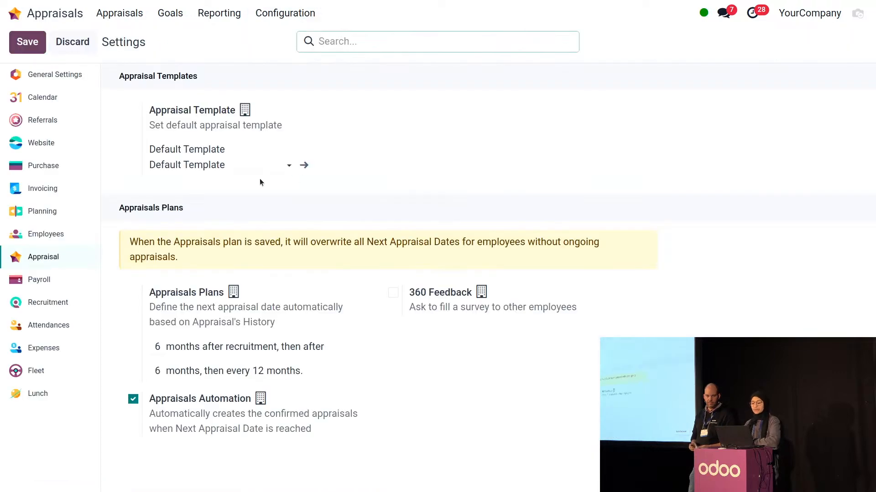
left_click(15, 14)
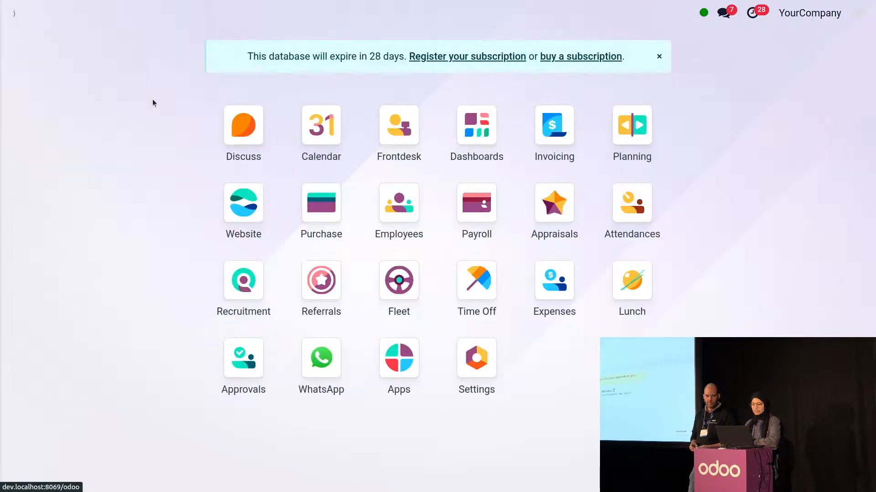
left_click(397, 212)
left_click(200, 11)
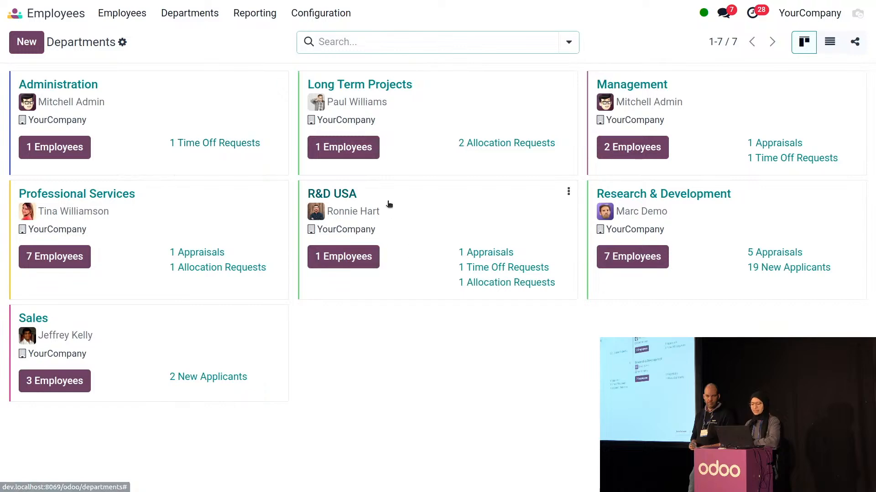
left_click(369, 195)
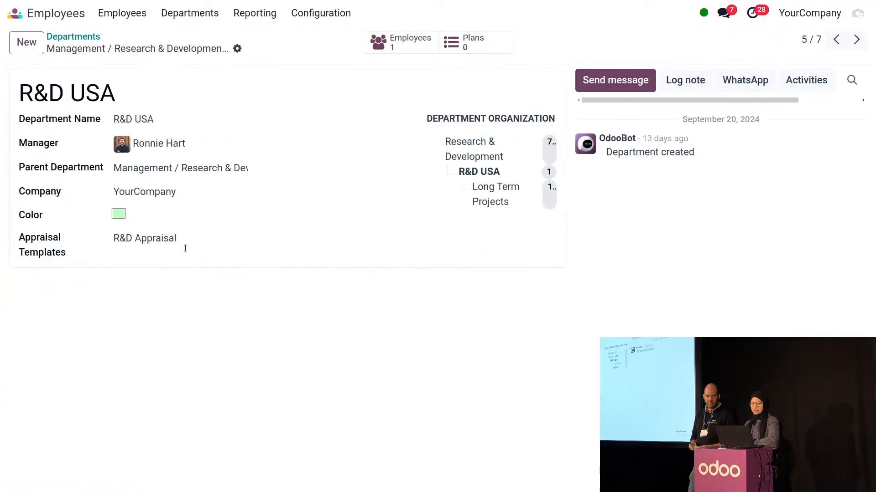
left_click(15, 13)
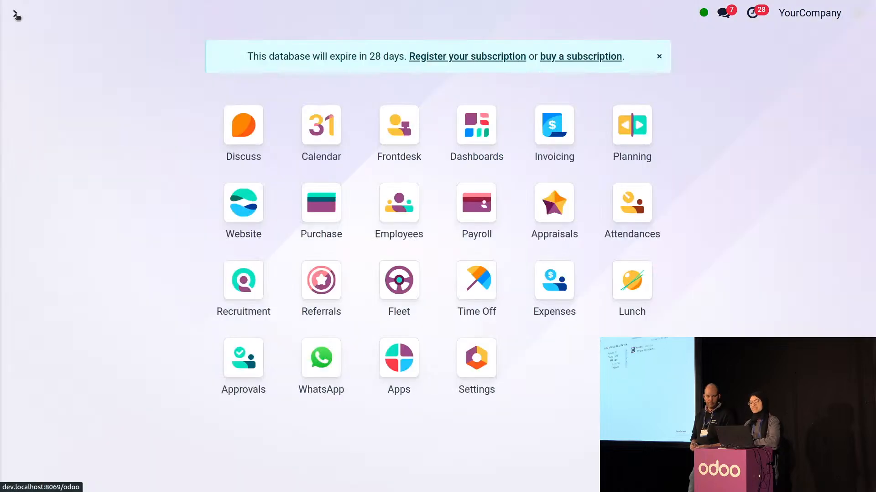
left_click(544, 231)
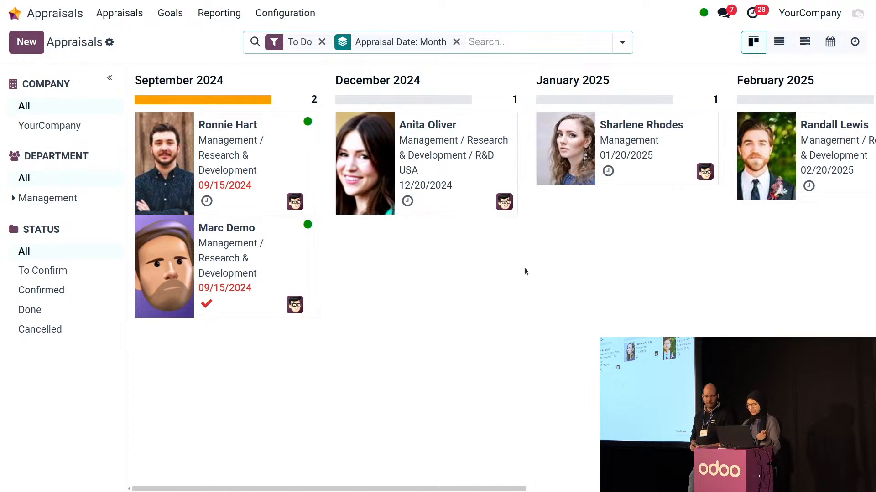
Apply the Team Lead Consideration template to the December 2024 appraisal, then save and confirm it
left_click(460, 130)
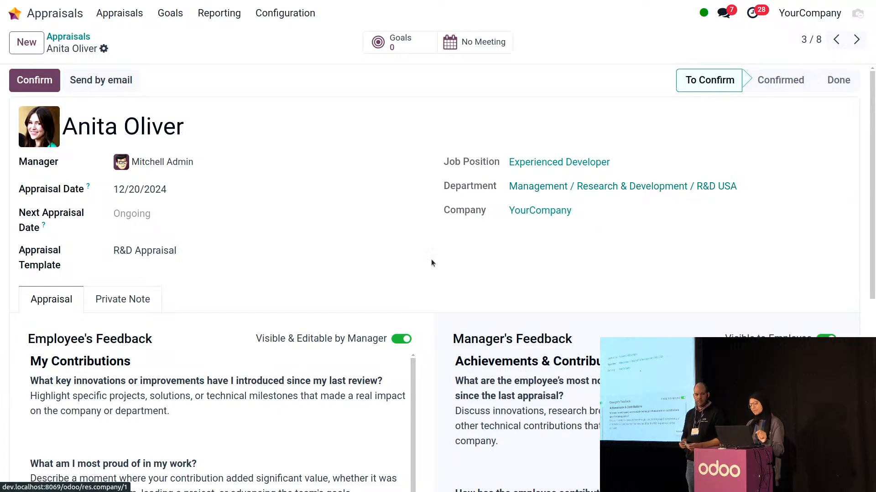
left_click(232, 255)
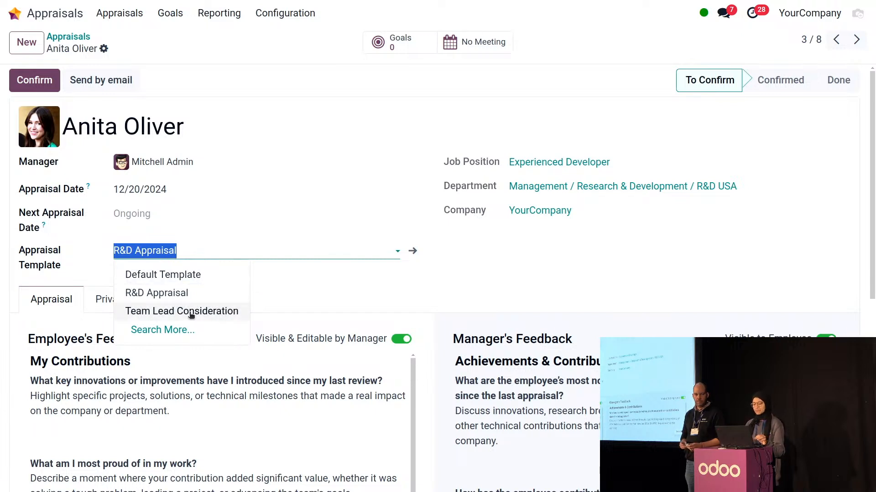
left_click(211, 311)
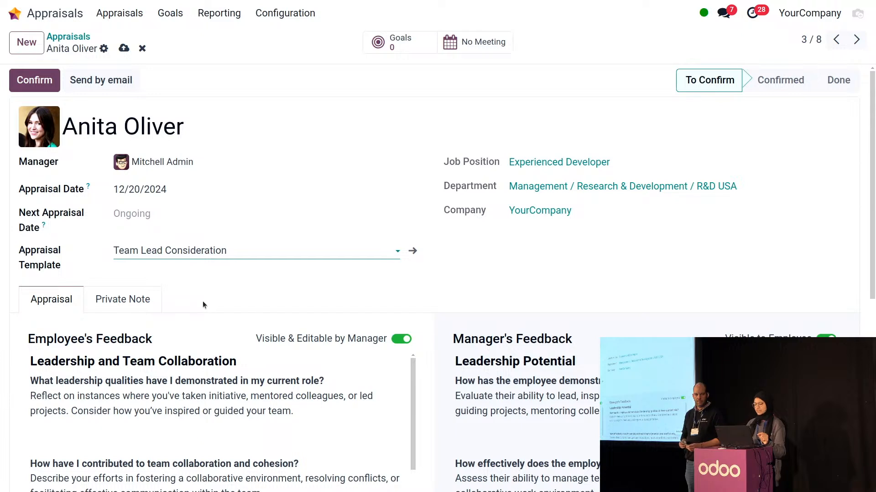
left_click(124, 49)
left_click(45, 85)
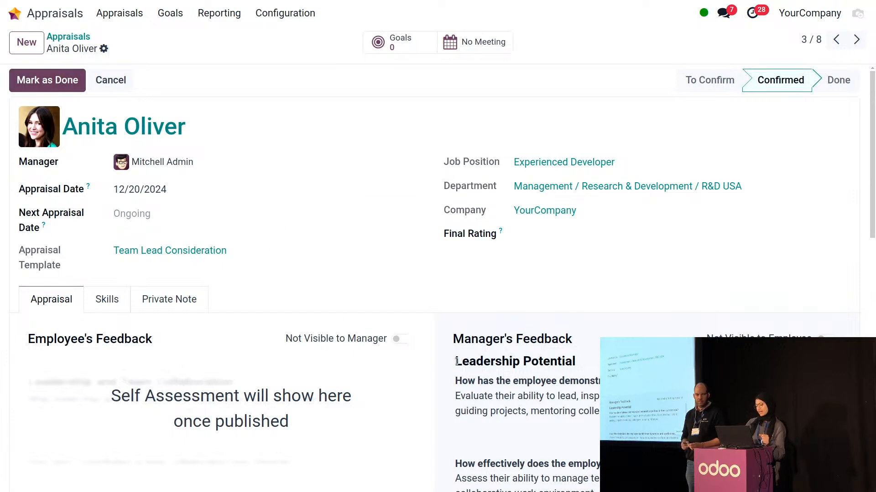
Log out of the administrator account, sign in as the demo user and open Appraisals
left_click(68, 36)
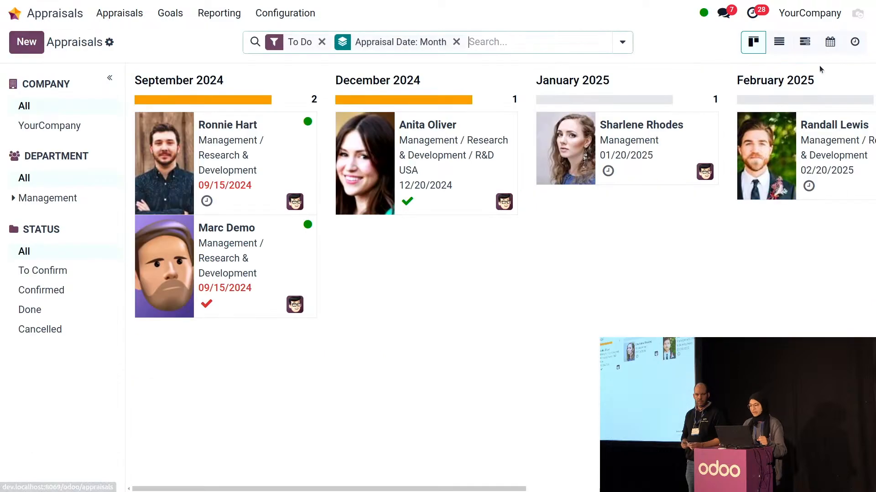
left_click(857, 13)
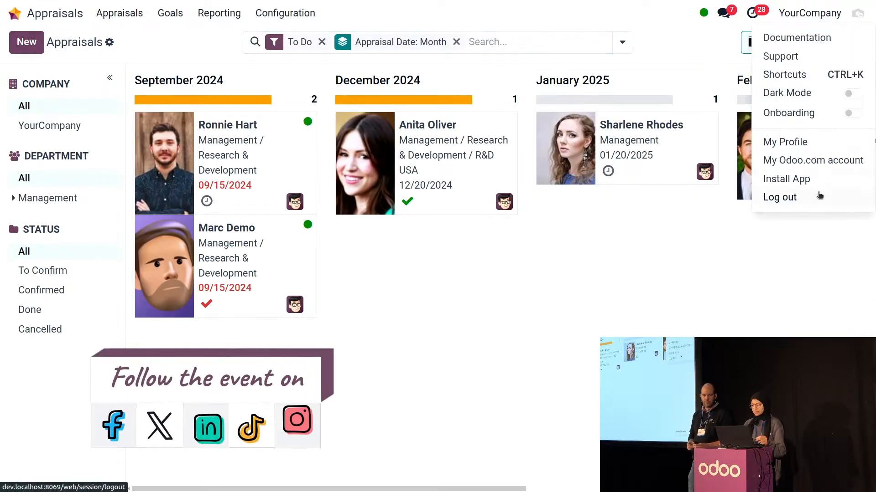
left_click(818, 196)
left_click(418, 186)
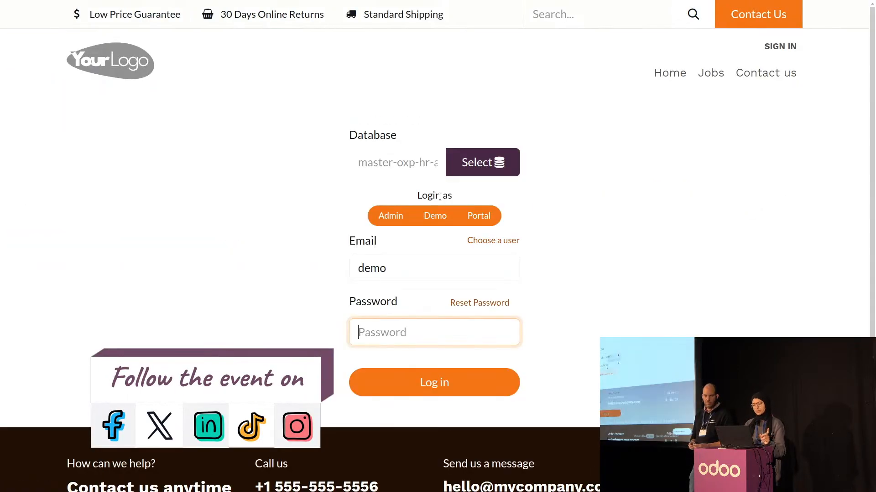
left_click(428, 221)
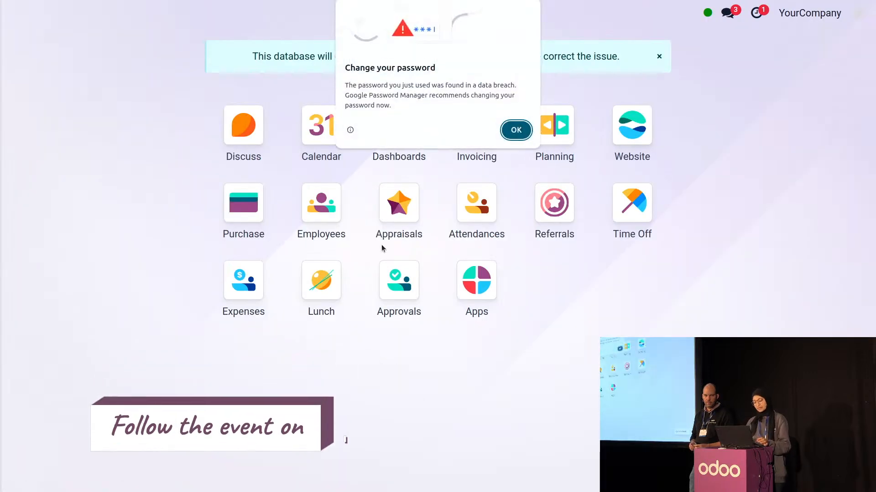
key("Escape")
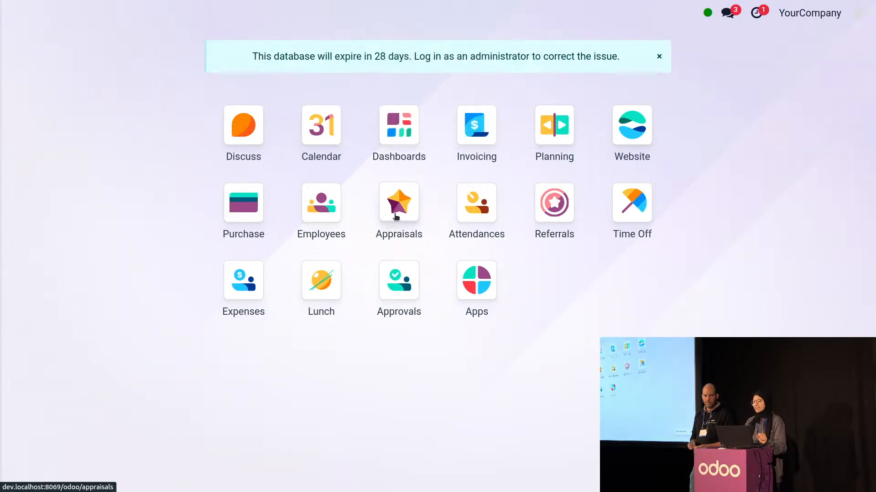
left_click(393, 215)
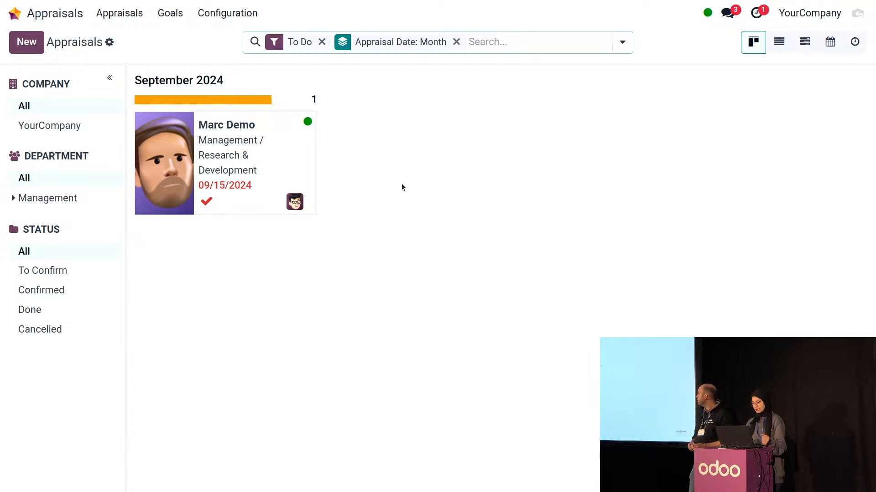
Create and save an appraisal for the R&D USA developer with a single manager
left_click(31, 48)
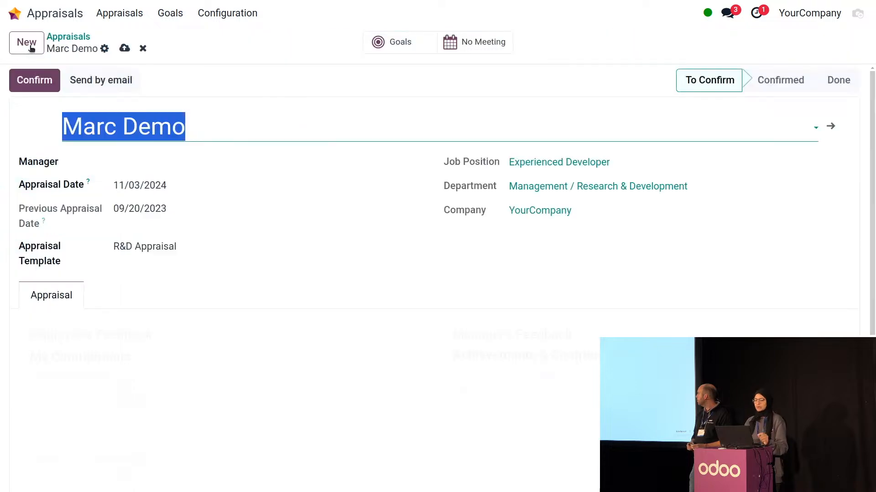
left_click(193, 136)
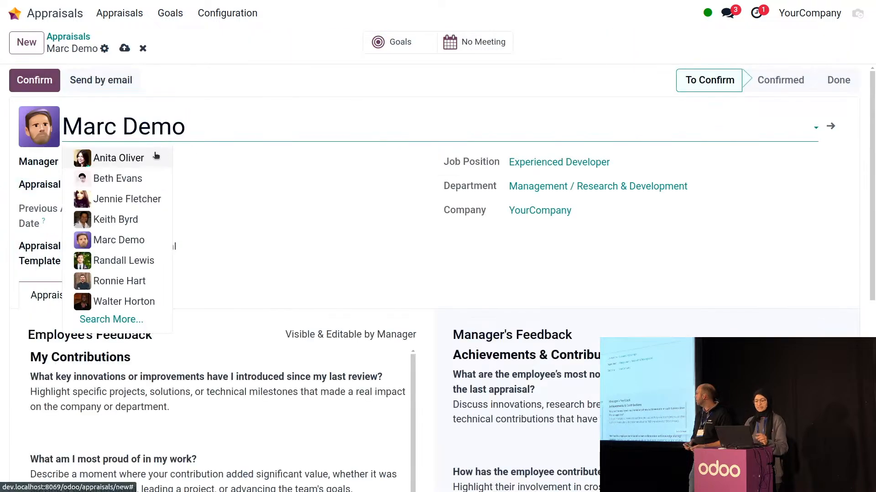
left_click(154, 153)
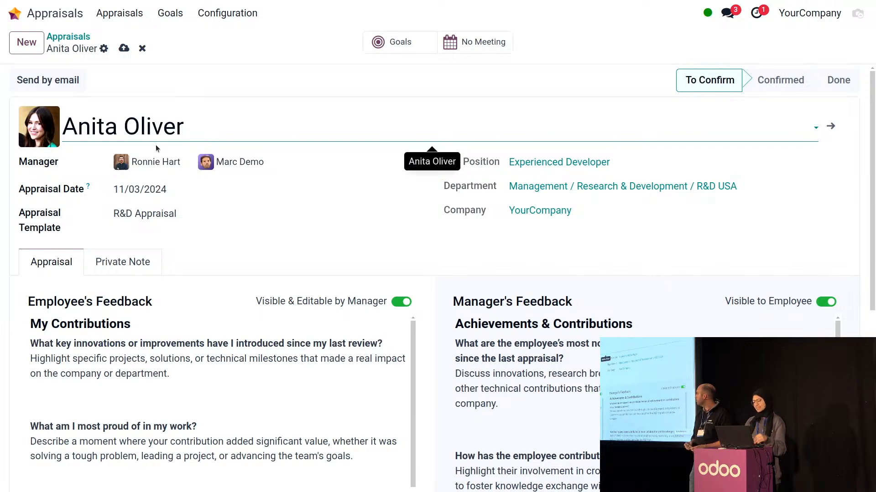
left_click(187, 162)
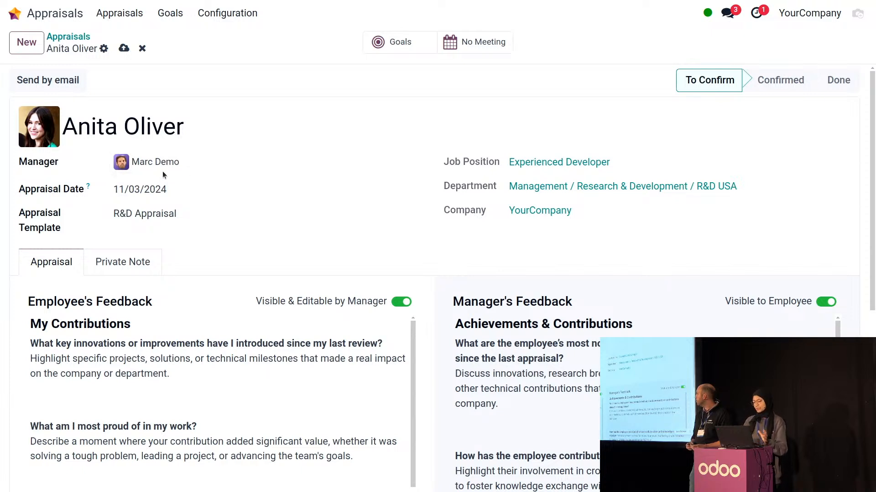
left_click(224, 163)
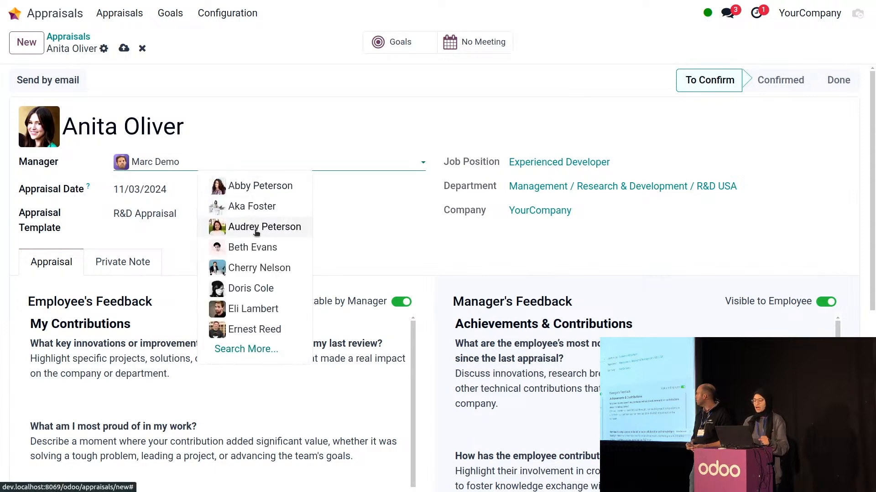
left_click(340, 242)
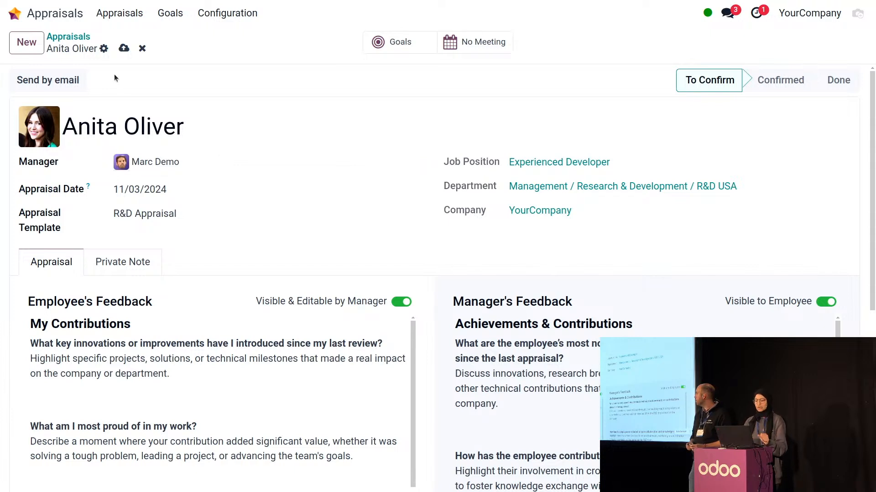
left_click(123, 48)
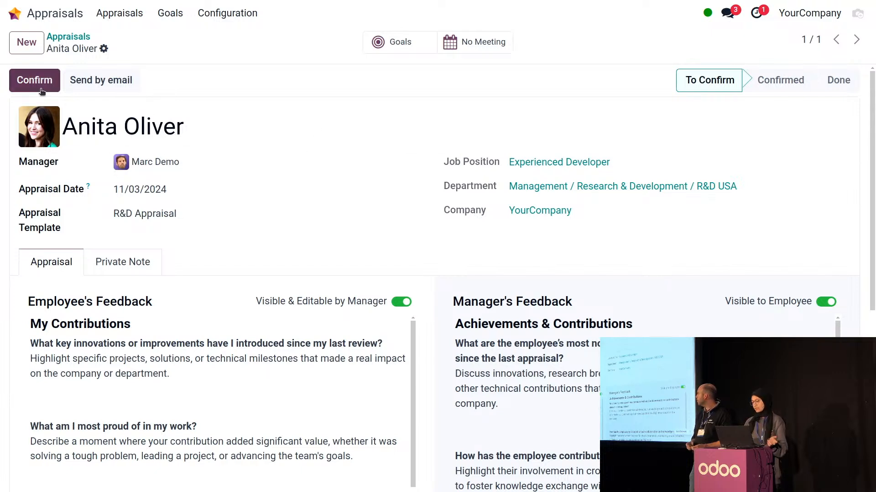
Log out of the demo session, sign in as administrator and reopen the Appraisals overview
left_click(857, 13)
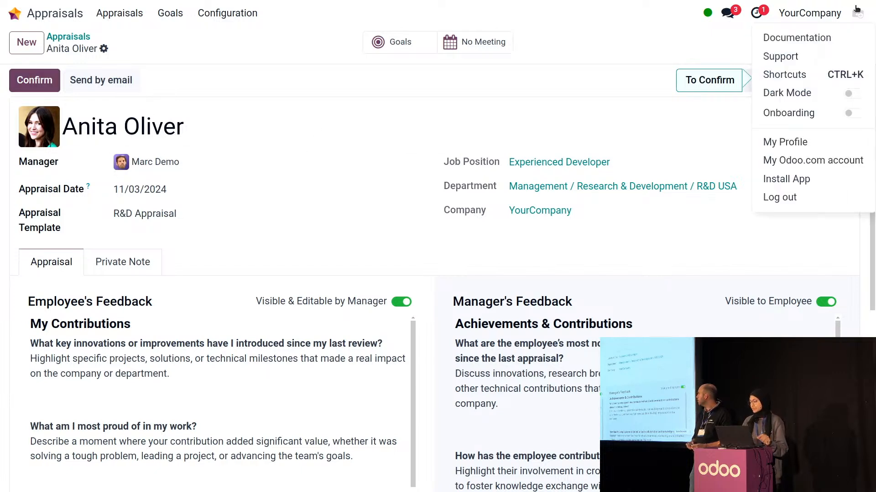
left_click(827, 197)
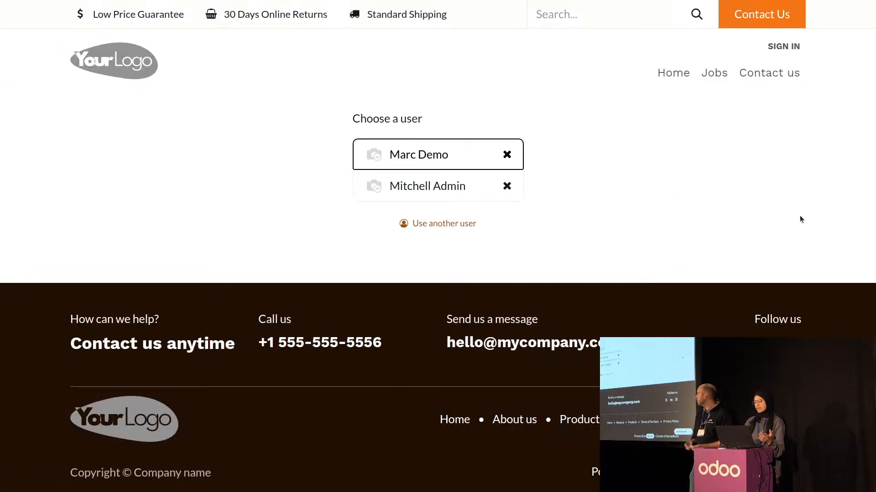
left_click(422, 180)
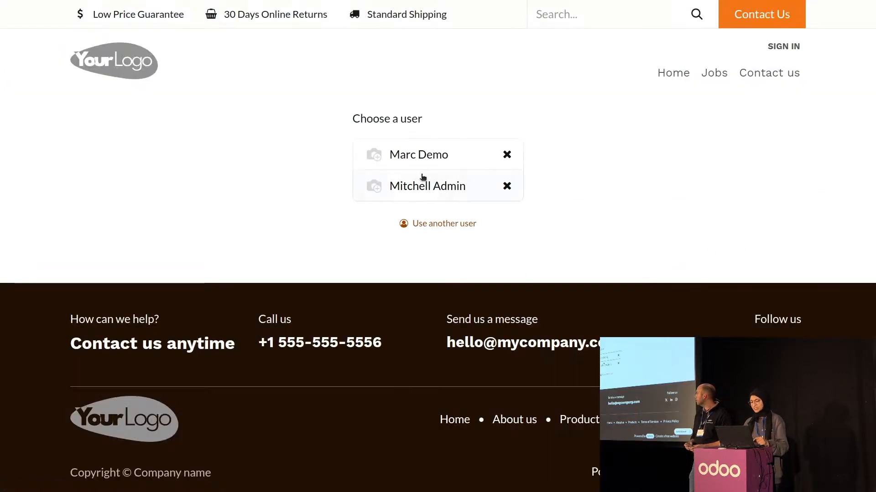
left_click(395, 218)
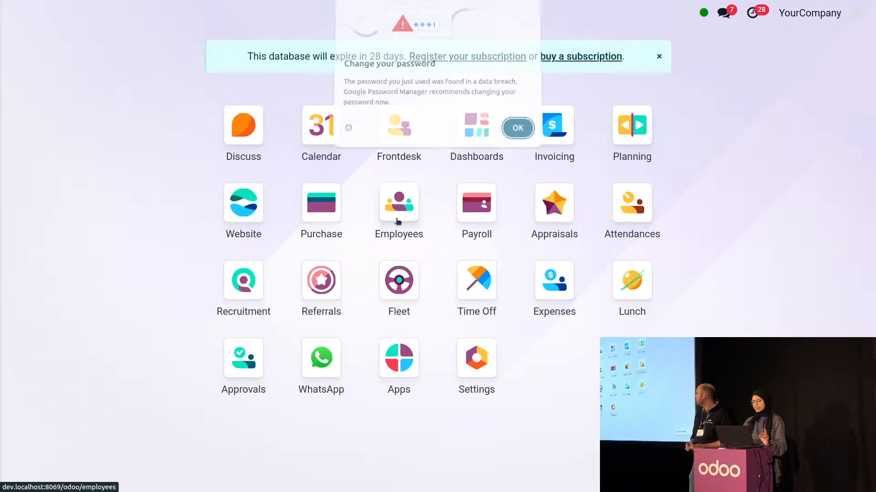
key("Return")
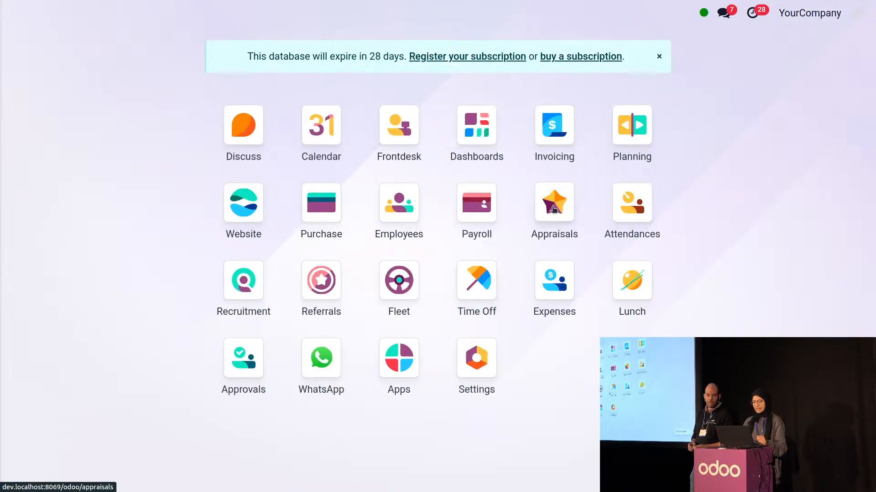
left_click(566, 216)
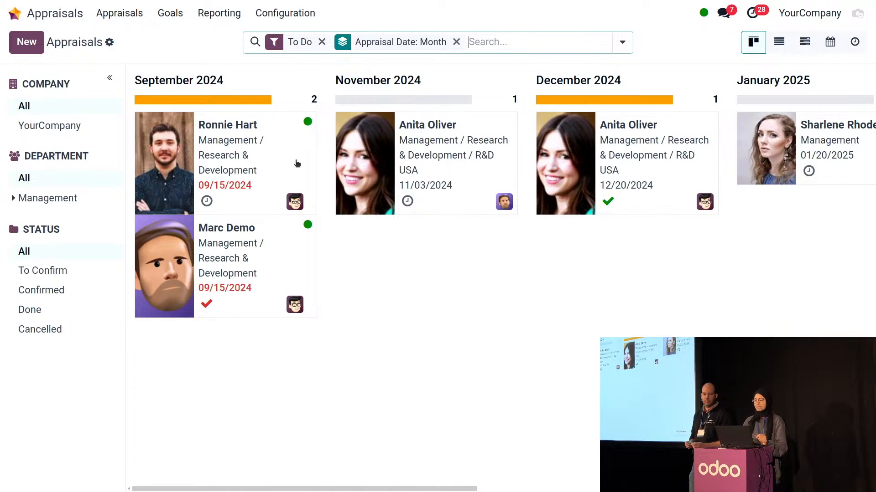
Change the Chief Technical Officer's appraisal date to 09/17/2024
left_click(265, 161)
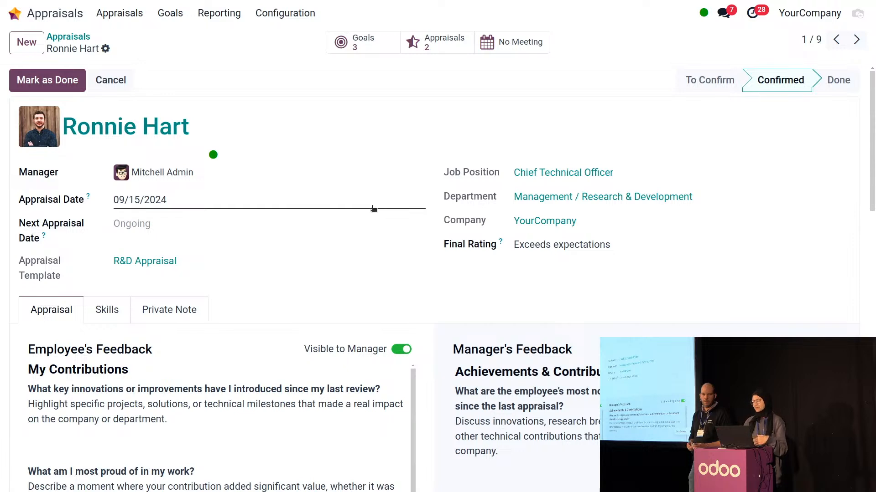
left_click(373, 208)
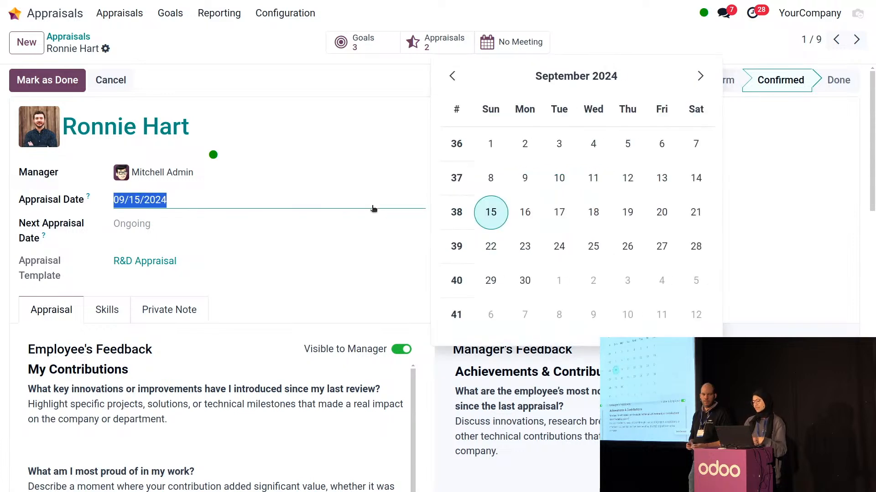
left_click(552, 212)
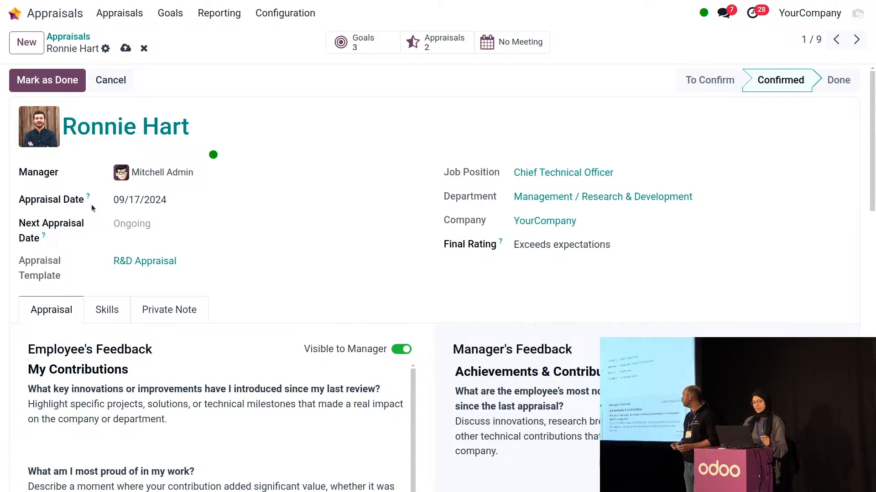
Mark the appraisal as done and check its next appraisal date of 09/17/2025
left_click(34, 84)
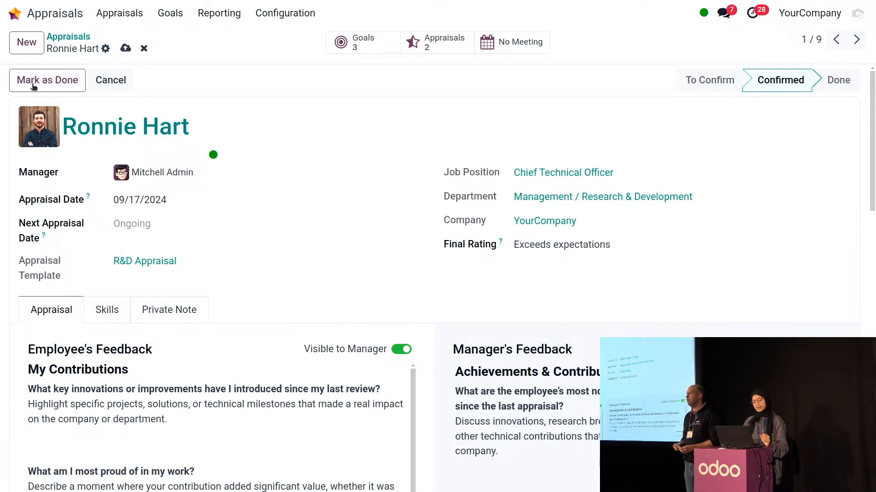
left_click_drag(114, 191, 172, 195)
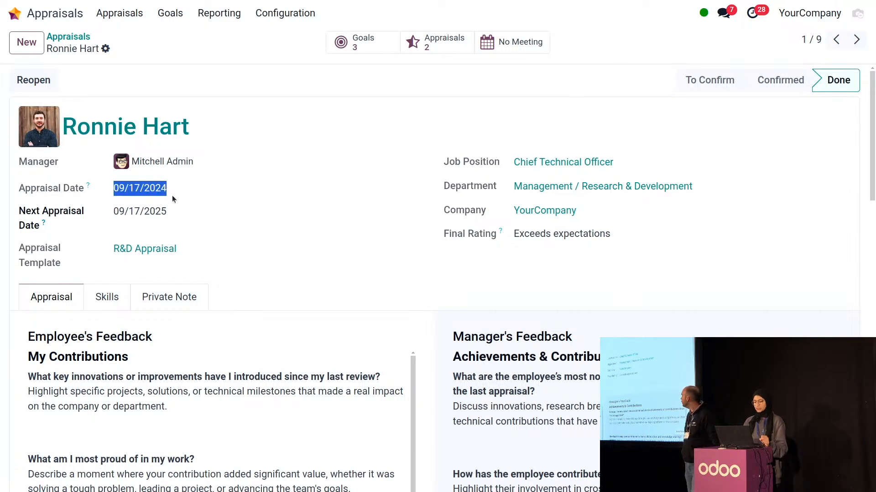
left_click(172, 195)
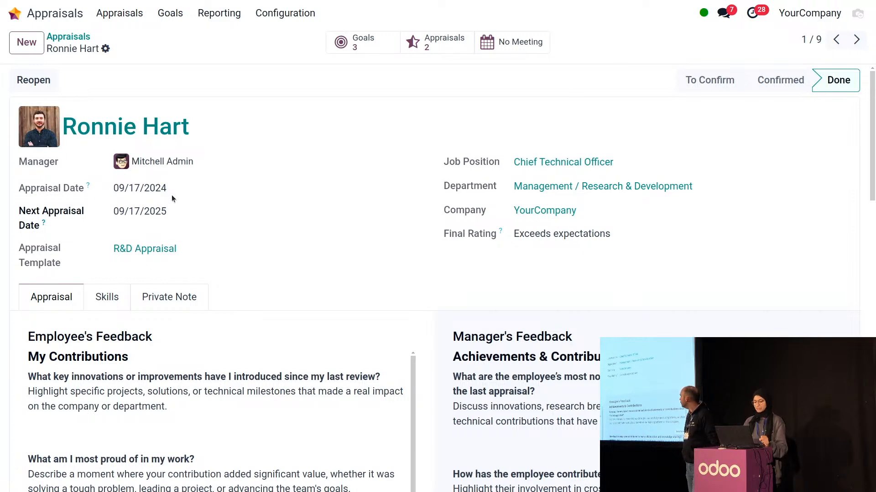
left_click(152, 220)
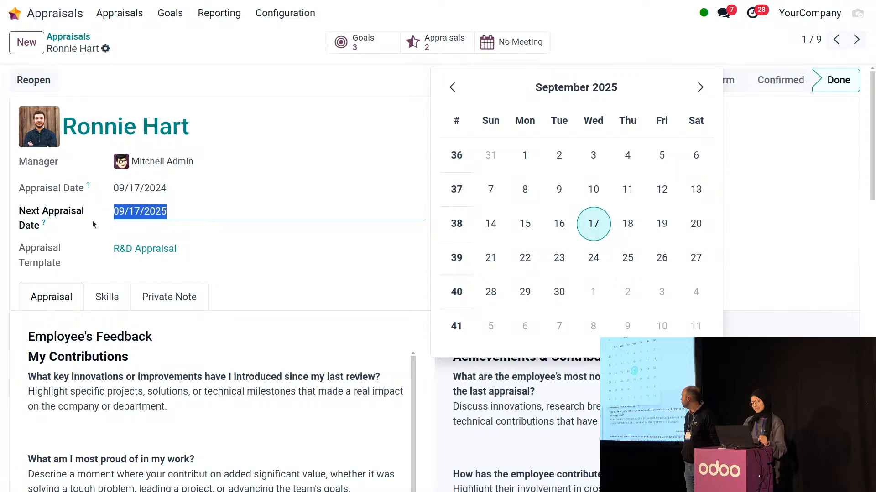
left_click(105, 183)
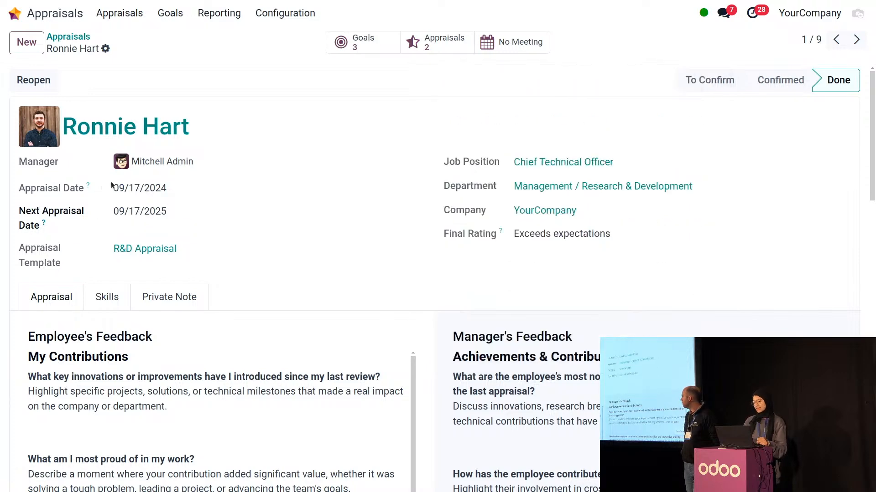
left_click(179, 215)
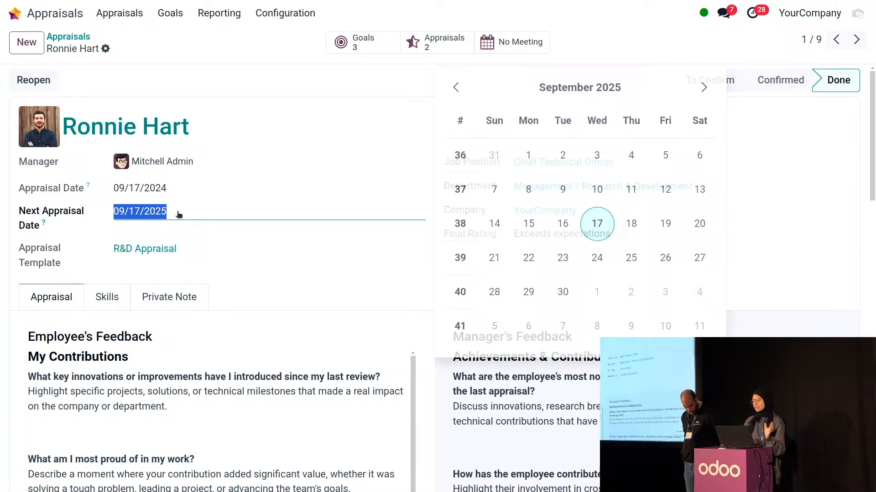
left_click(86, 227)
left_click(80, 246)
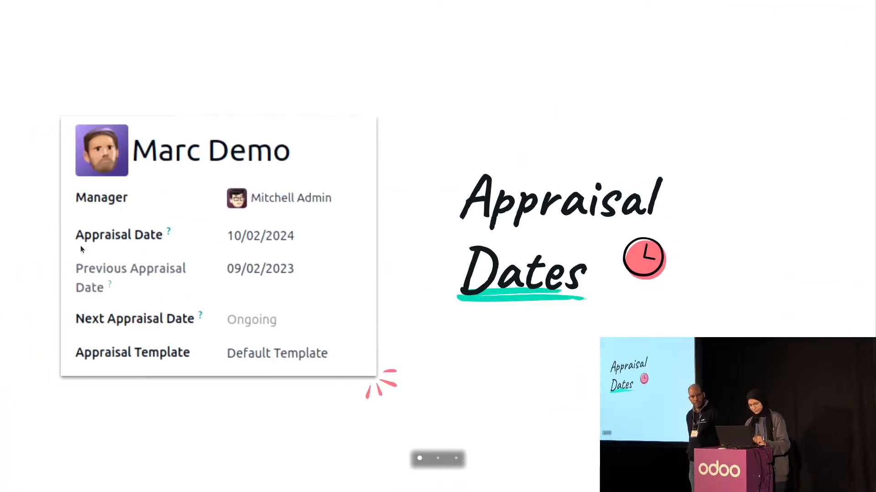
Advance to the 'Time Off' title slide reading 'Take a day off, come back stronger'
key("Right")
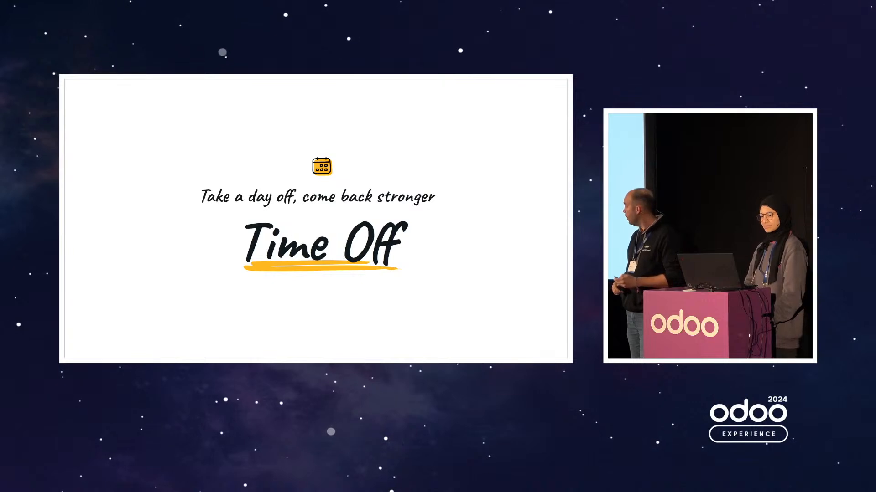
Advance through the Direct Submission slide to the time off types options slide
key("Right")
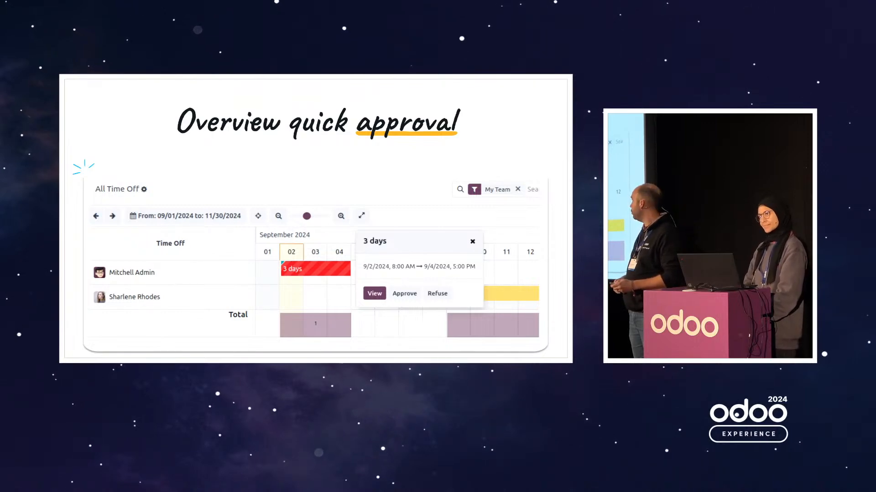
key("Right")
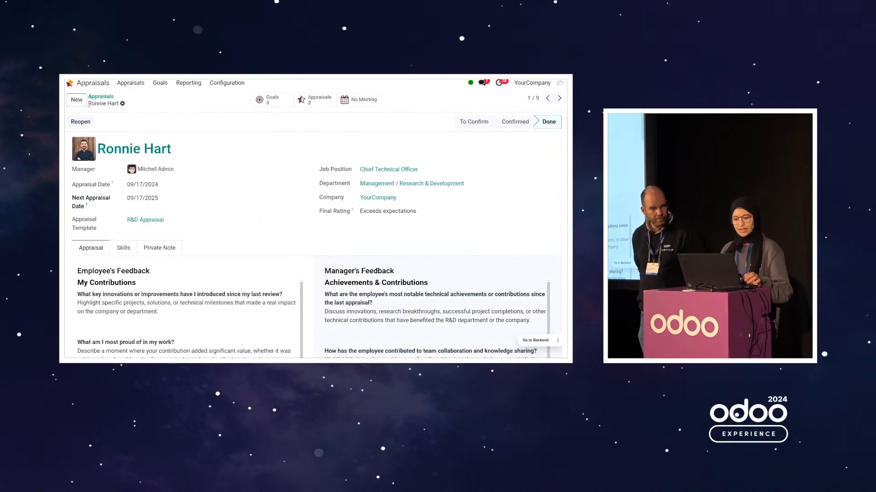
From My Time Off, request and save Paid Time Off from 10/03/2024 to 10/07/2024 (3 days)
left_click(71, 83)
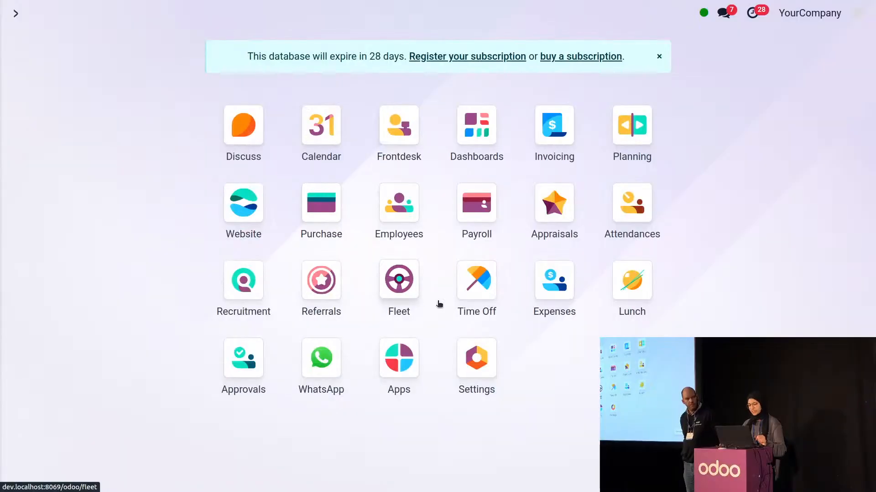
left_click(459, 295)
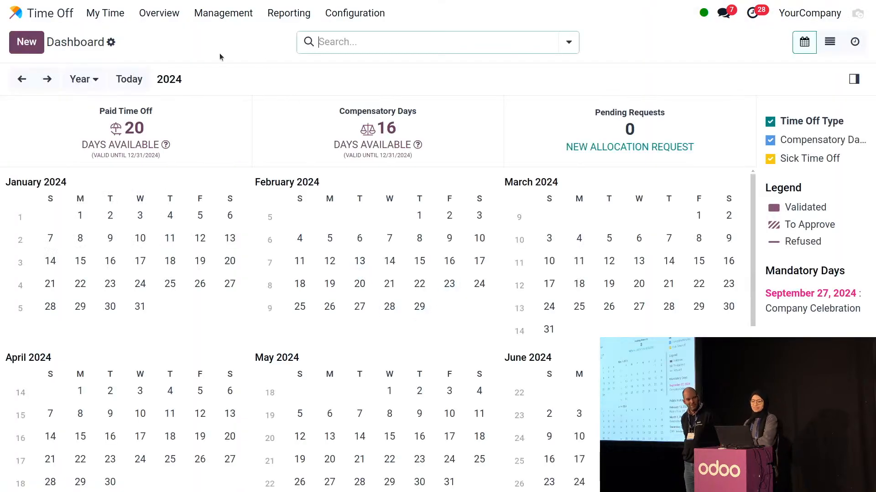
left_click(110, 17)
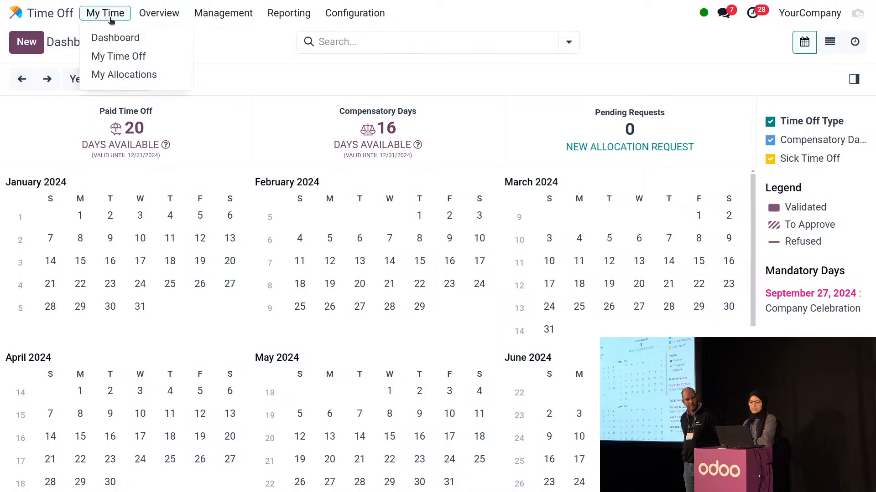
left_click(128, 55)
left_click(19, 44)
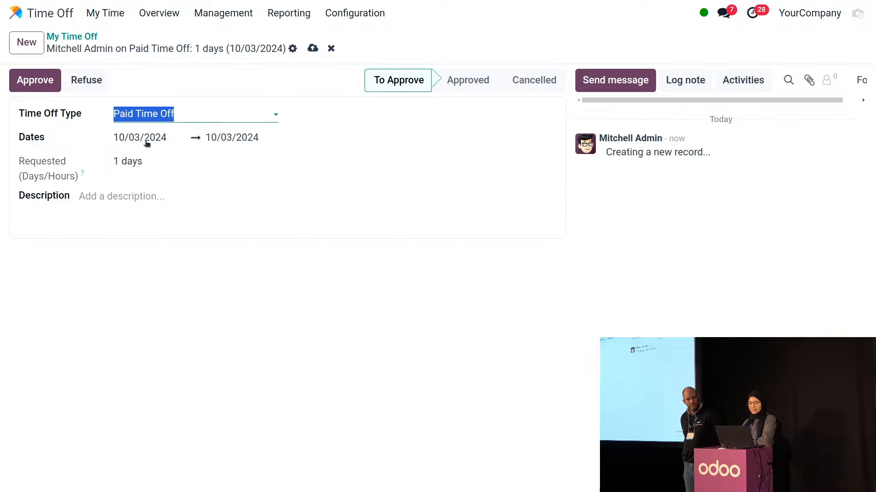
left_click(147, 142)
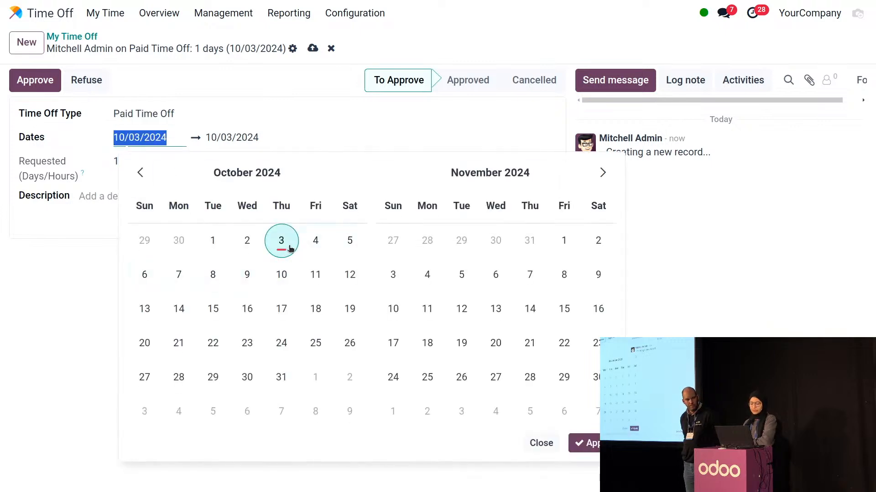
left_click(310, 247)
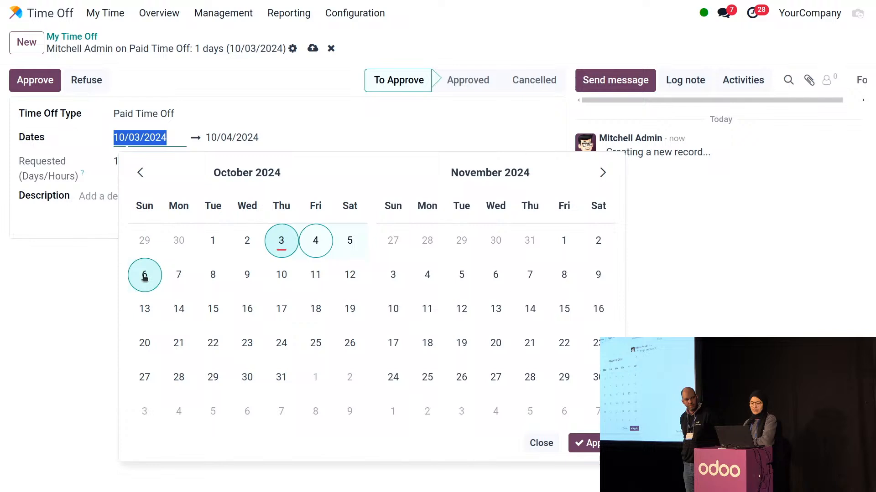
left_click(194, 270)
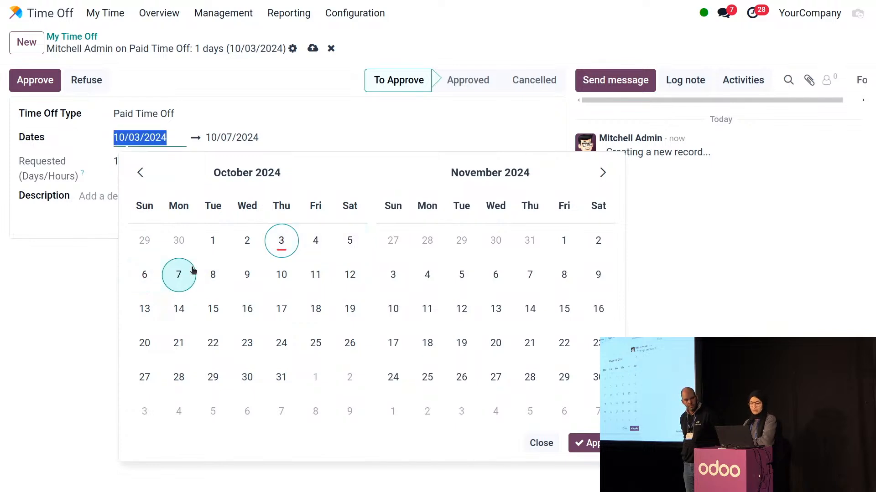
left_click(327, 96)
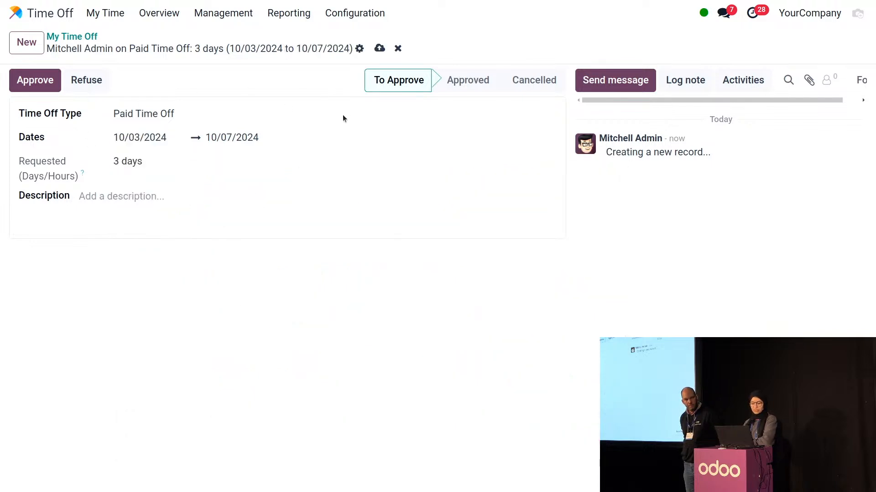
left_click(378, 48)
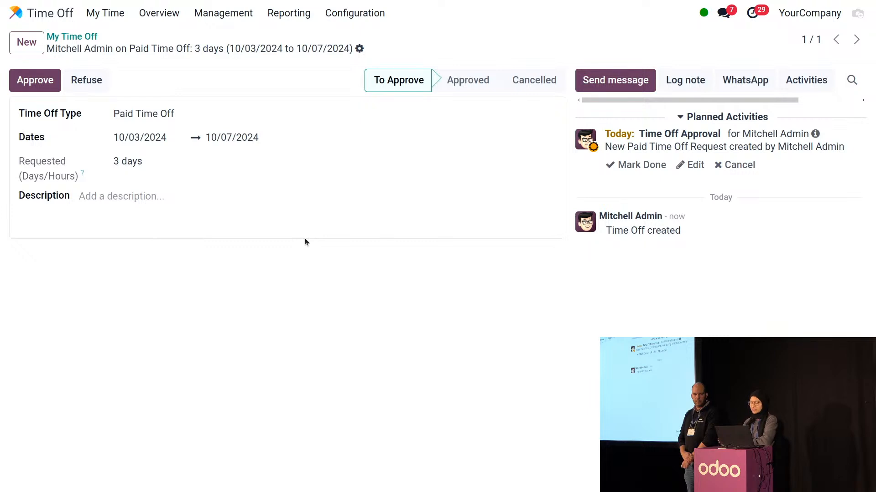
Open the team's time off Overview limited to this month
left_click(72, 37)
left_click(112, 15)
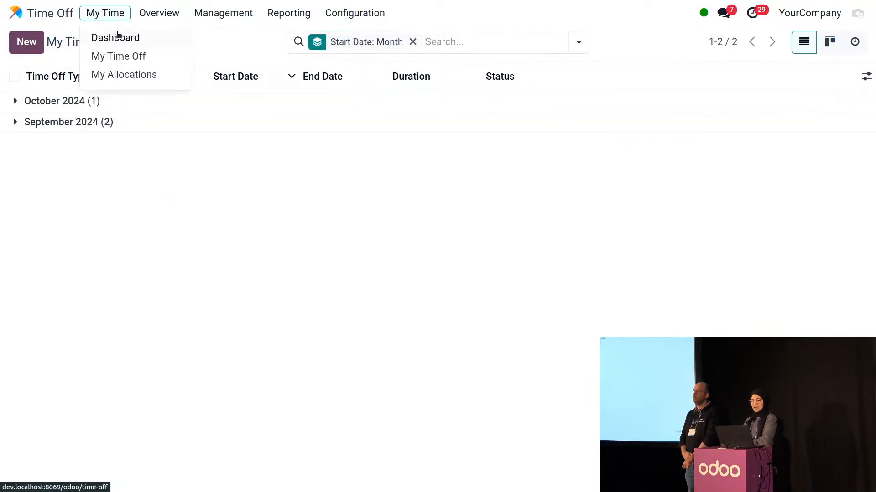
left_click(119, 37)
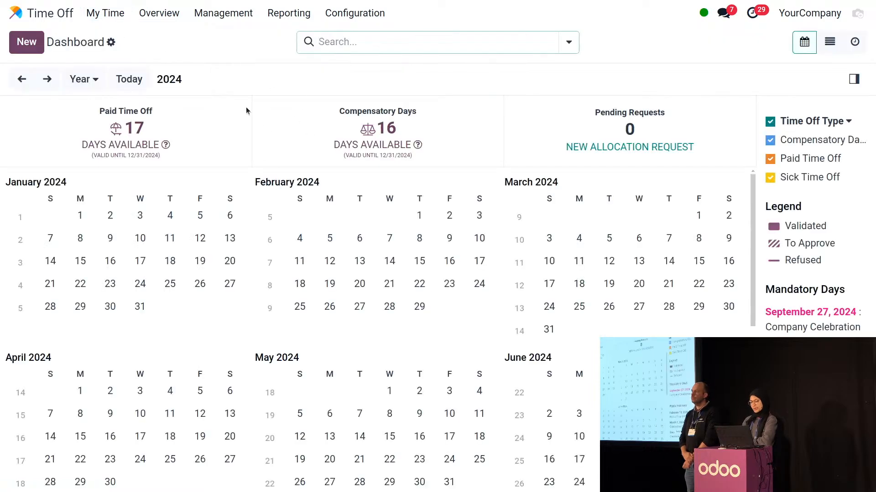
left_click(159, 13)
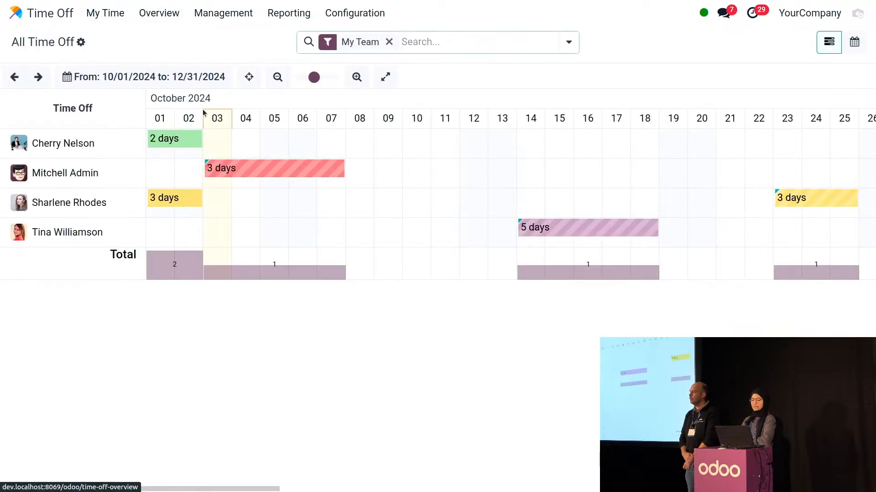
left_click(152, 86)
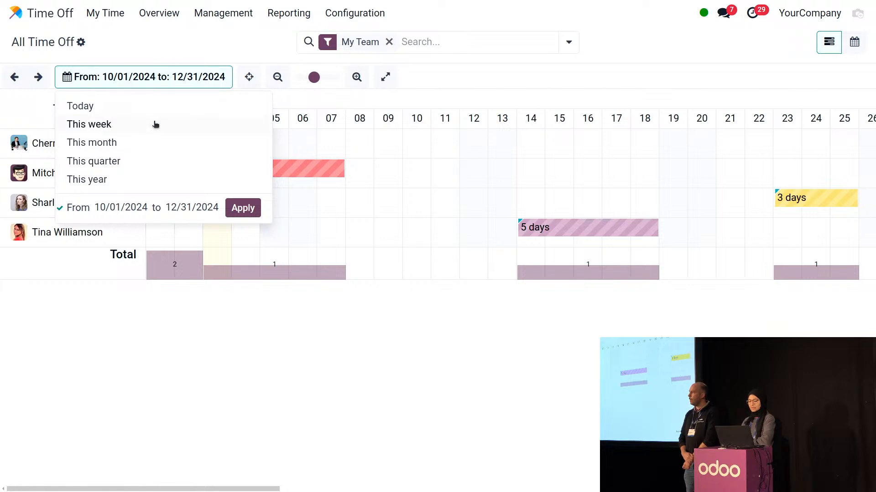
left_click(150, 144)
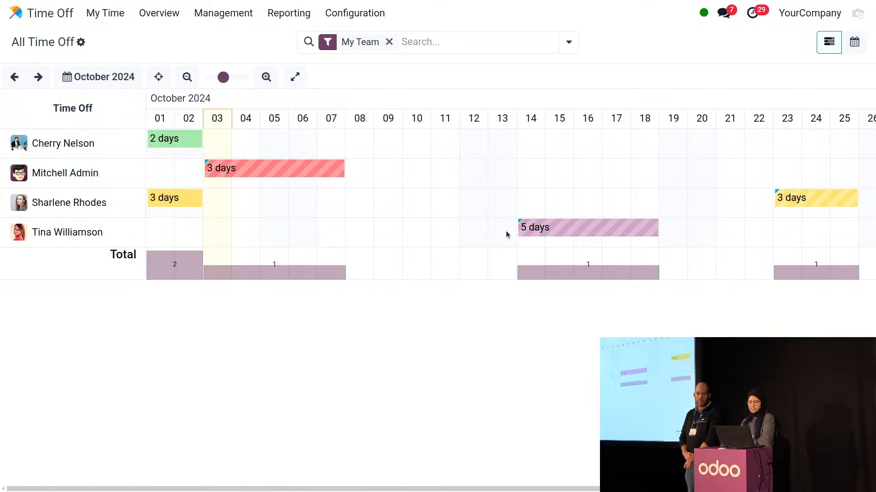
Approve the 5-day October 14–18 request and switch to the month calendar view
left_click(539, 231)
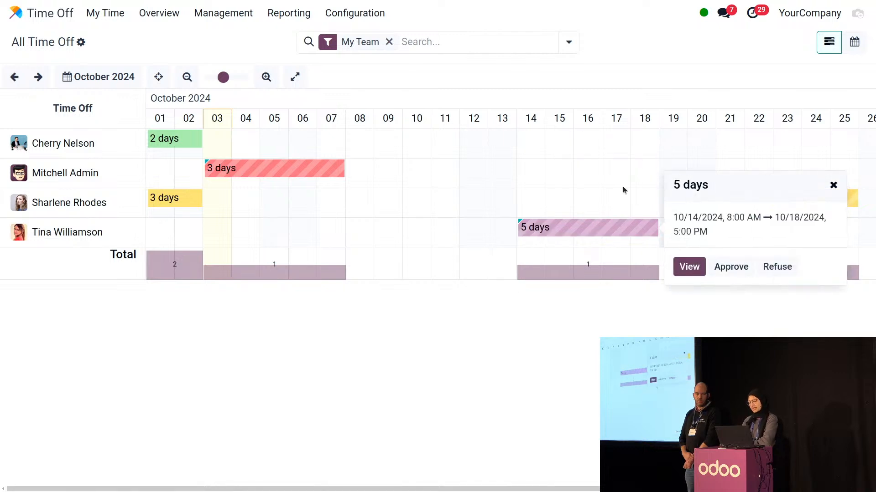
left_click(726, 269)
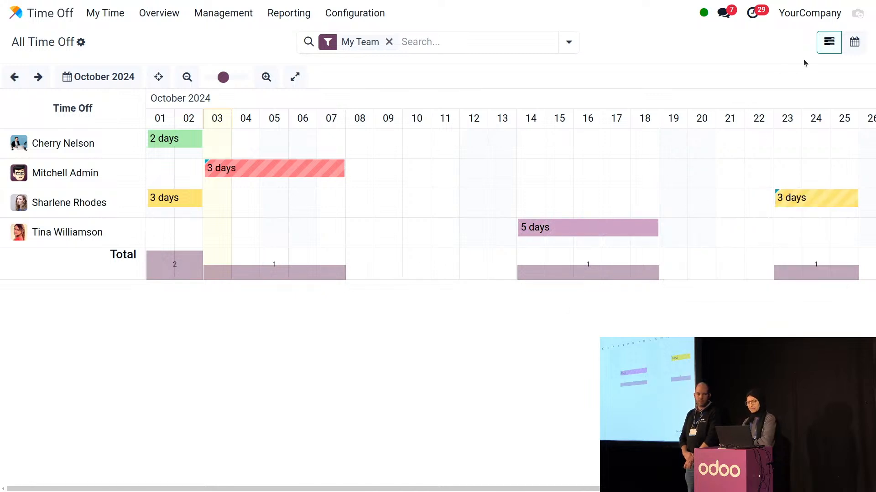
left_click(854, 42)
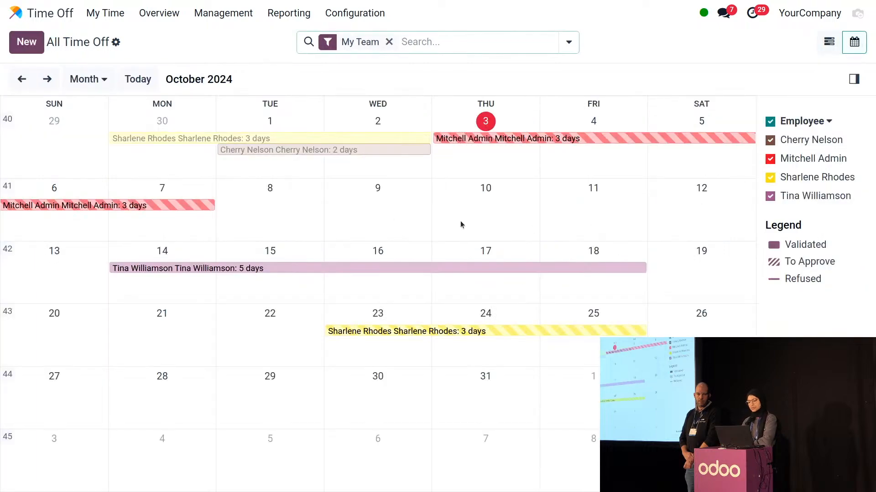
Decide the pending October 23–25 request from its calendar popover
left_click(471, 330)
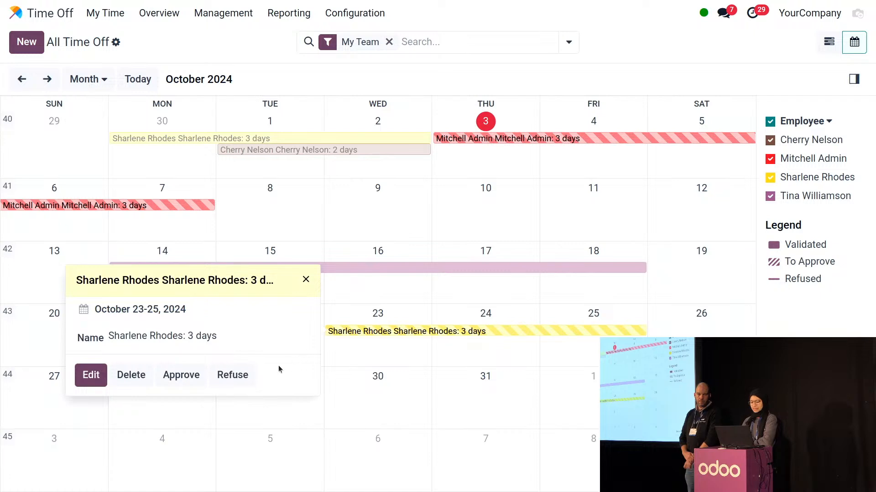
left_click(242, 374)
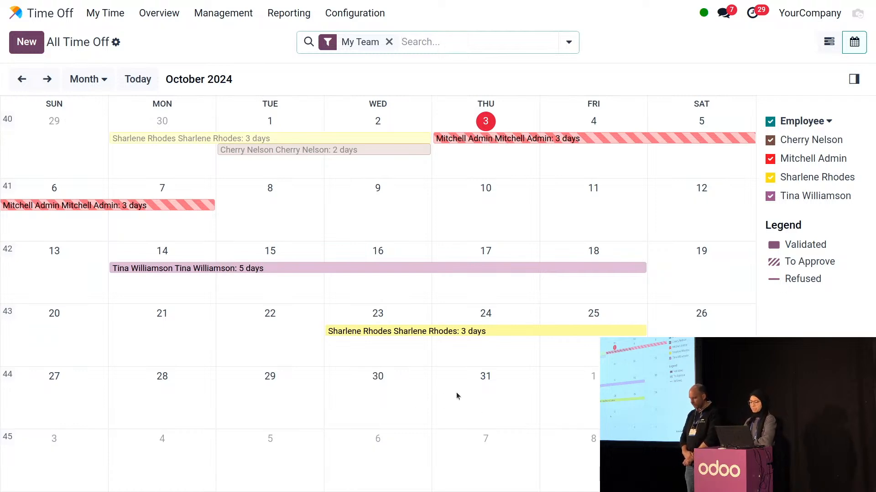
Review the Training Time Off type's allocation and 20-day negative balance settings
left_click(337, 14)
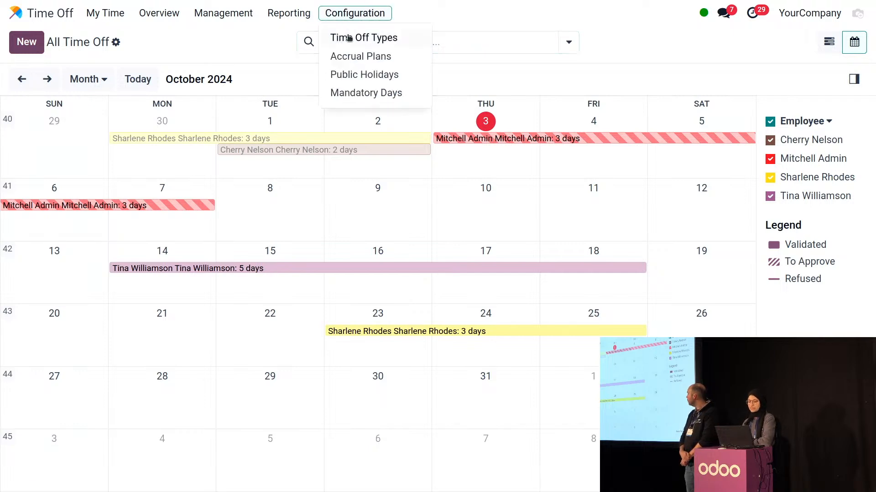
left_click(349, 39)
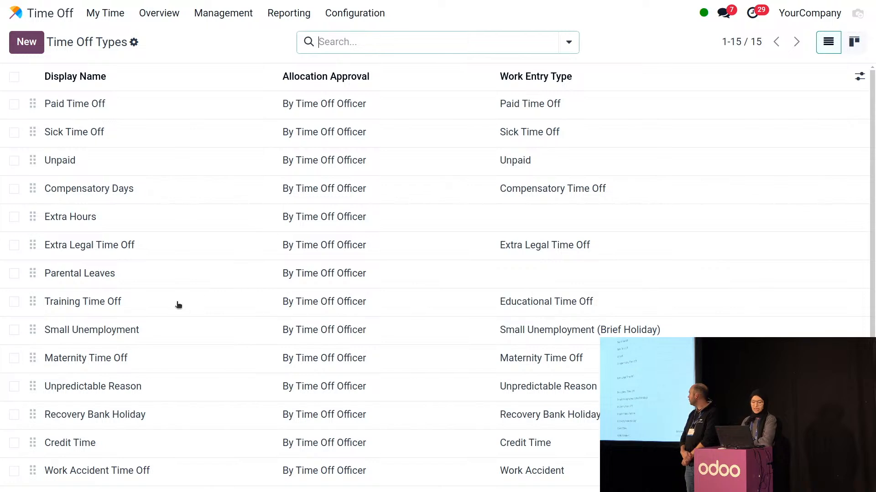
left_click(105, 313)
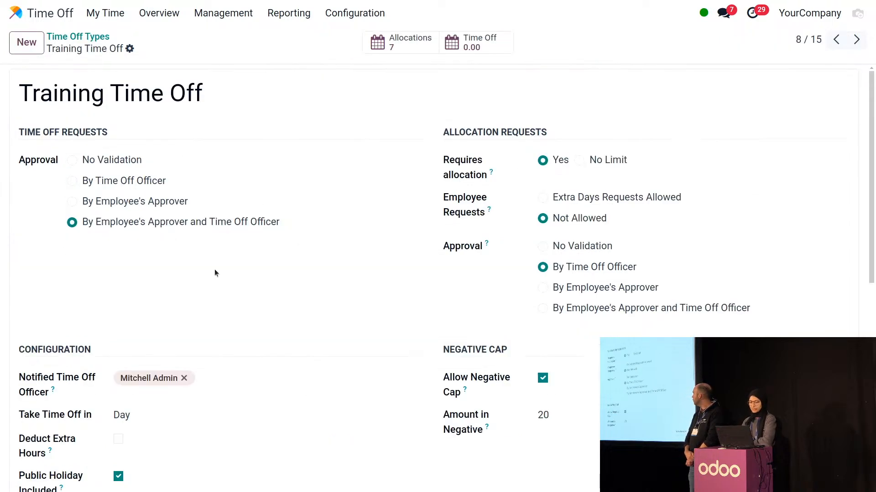
scroll(132, 275, "down", 5)
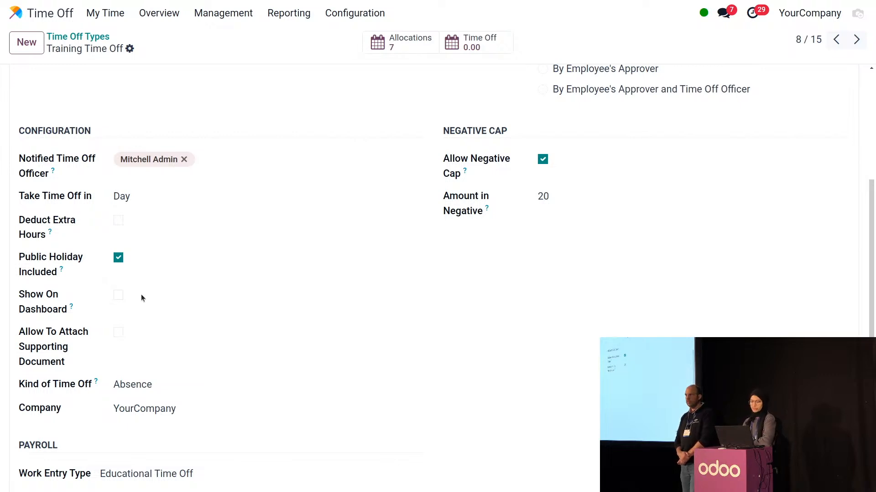
scroll(97, 111, "up", 5)
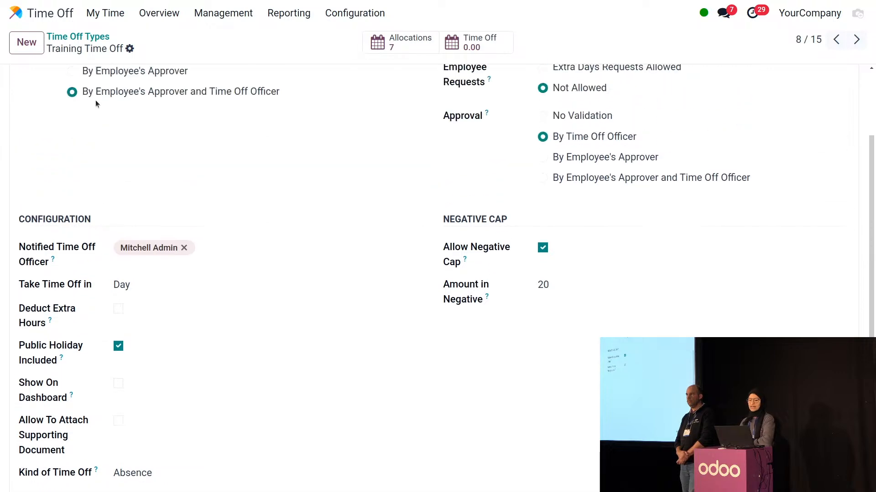
left_click(113, 20)
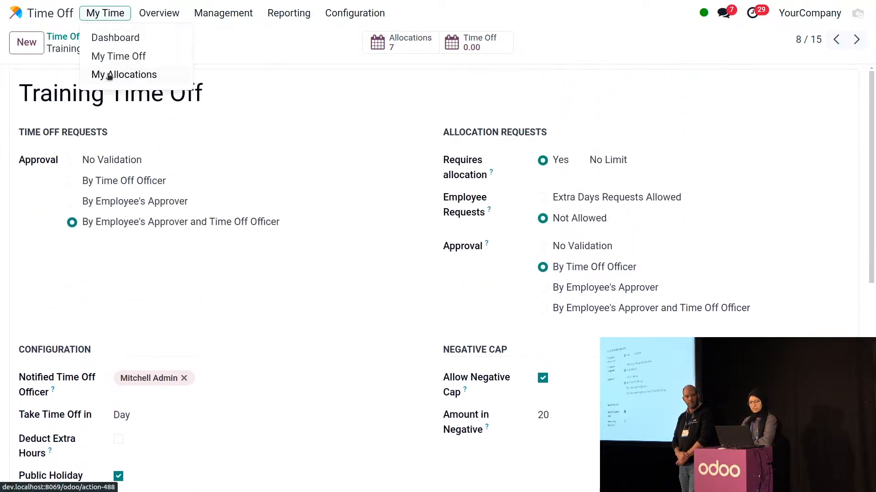
Review my allocations, including 10 approved Training Time Off days, then view the 2024 dashboard calendar
left_click(122, 75)
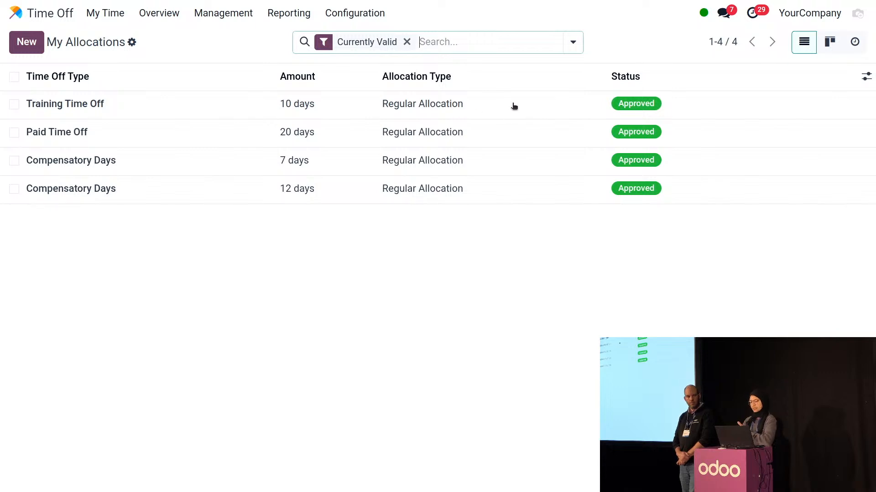
left_click(90, 13)
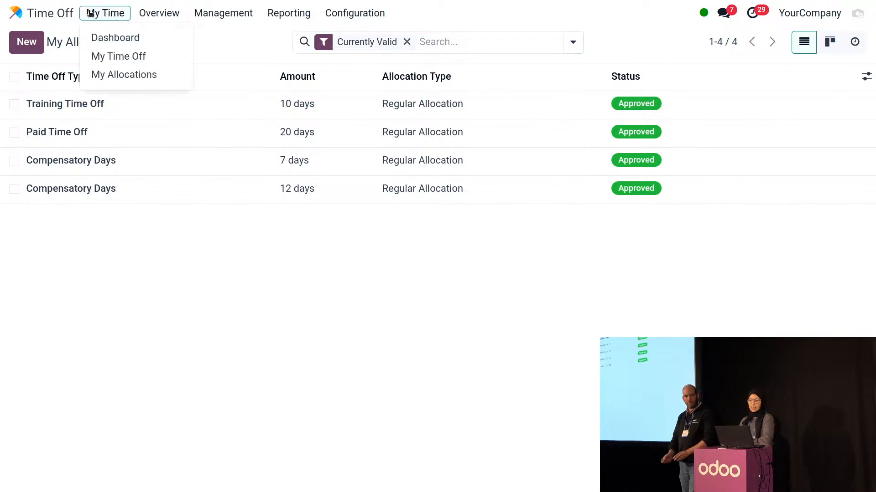
left_click(104, 37)
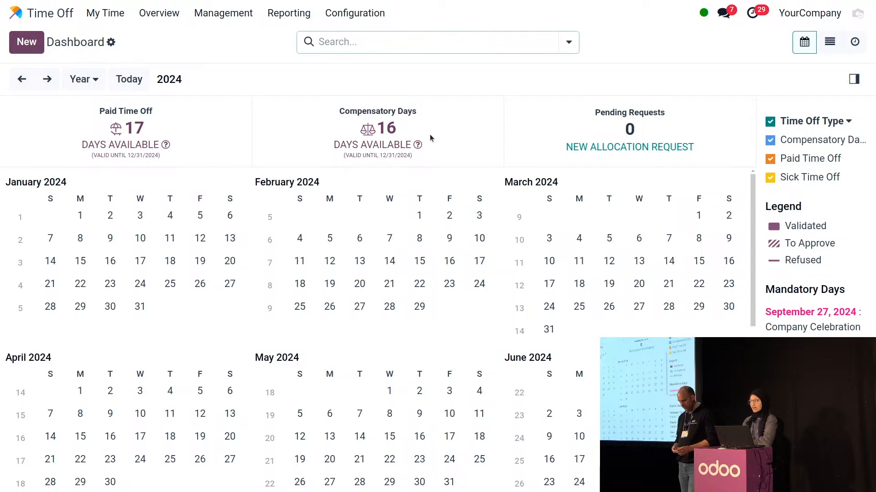
scroll(444, 238, "down", 6)
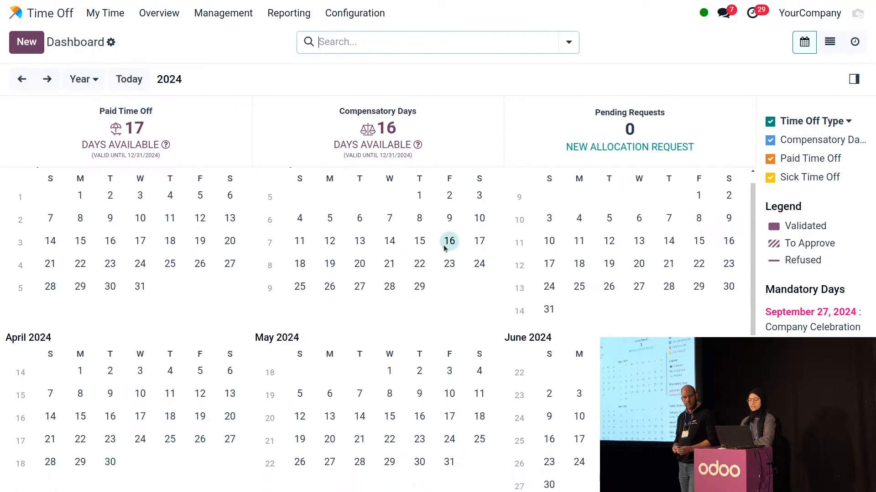
scroll(433, 259, "down", 2)
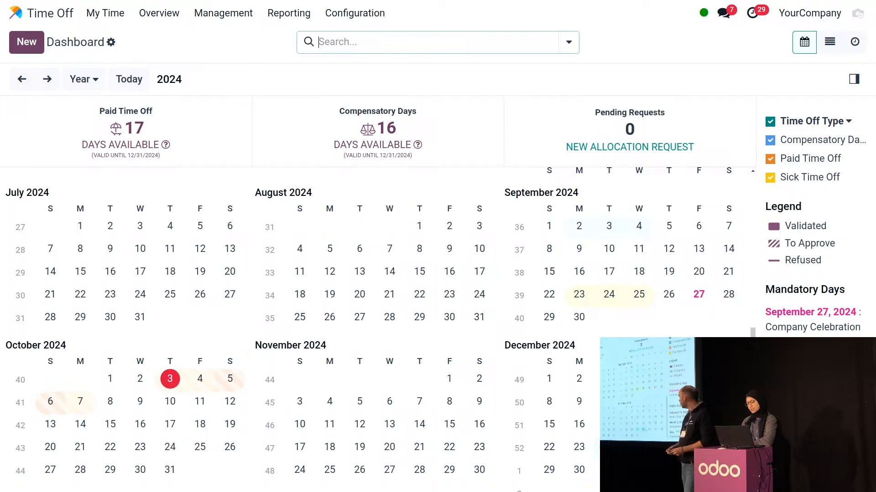
Request Training Time Off for December 24–26, 2024, from the dashboard calendar and save it
left_click_drag(609, 448, 668, 447)
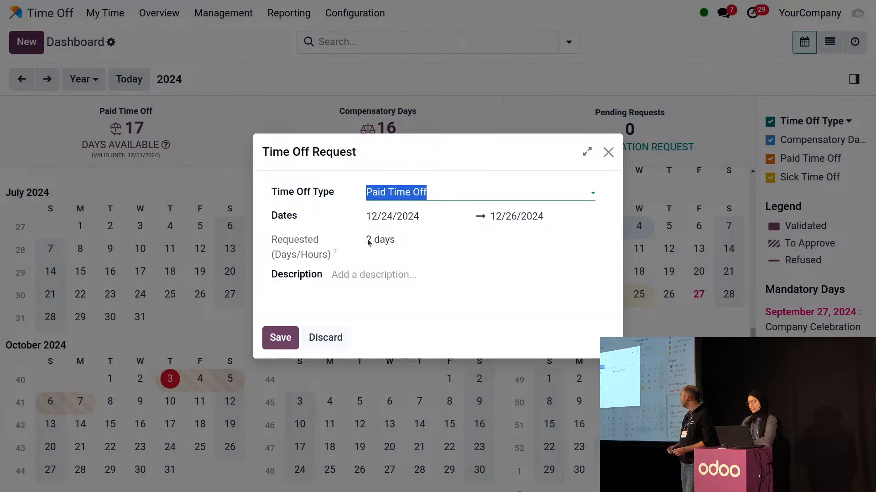
left_click(400, 190)
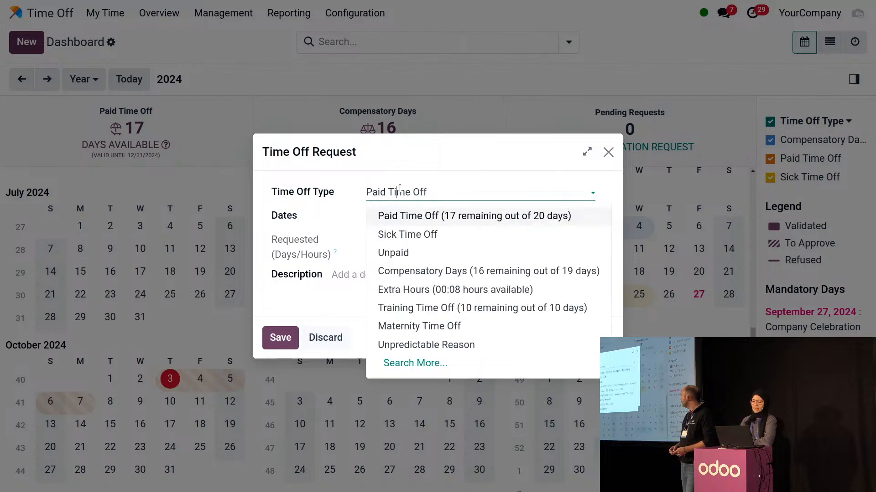
left_click(428, 308)
left_click_drag(362, 245, 402, 238)
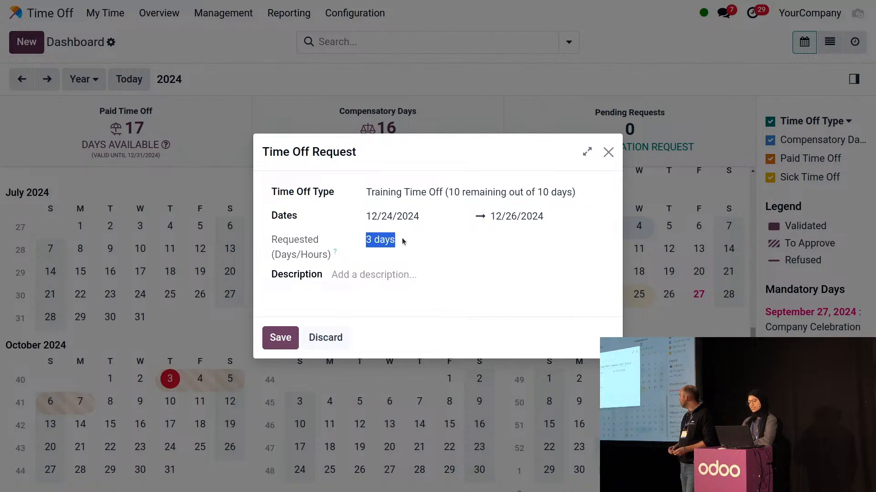
left_click(404, 242)
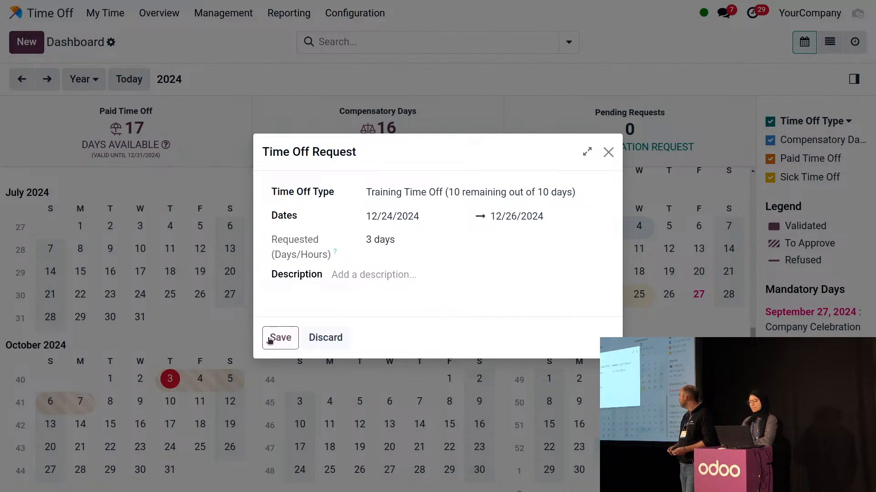
left_click(269, 337)
scroll(595, 406, "down", 8)
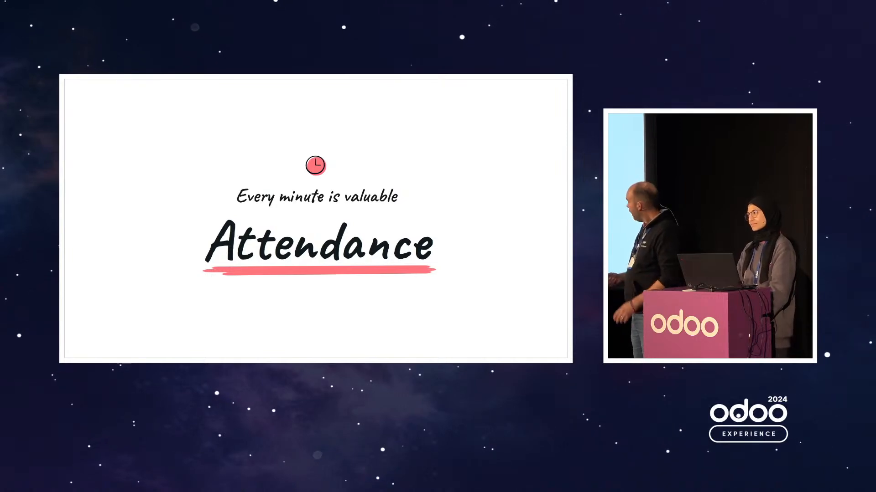
Advance past the 'Approbation of Extra Hours' slide and return to Odoo's apps home screen
key("Right")
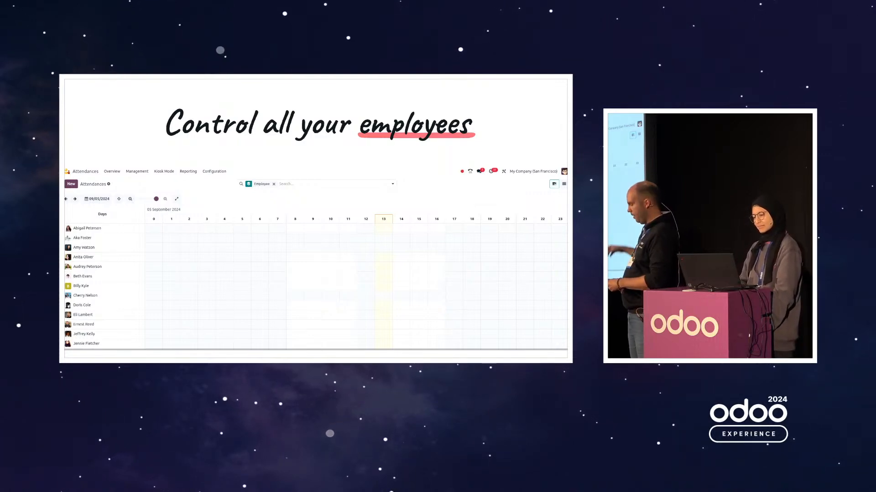
key("Right")
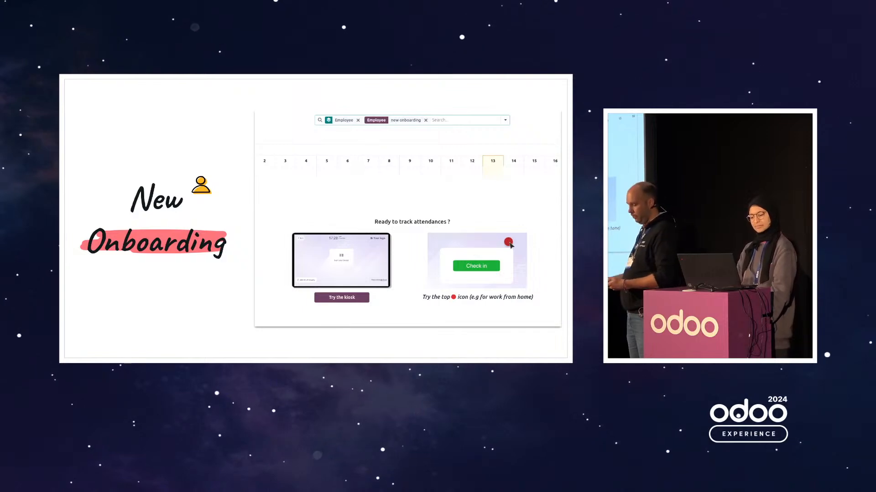
key("Right")
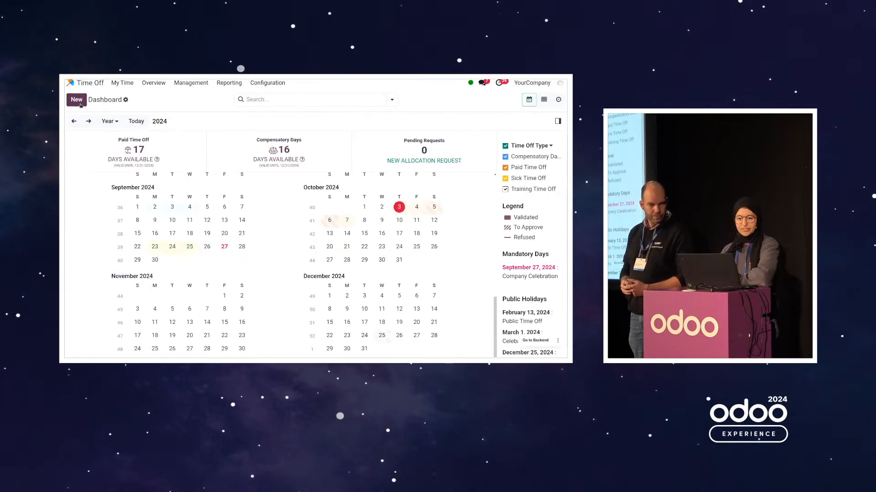
key("alt+h")
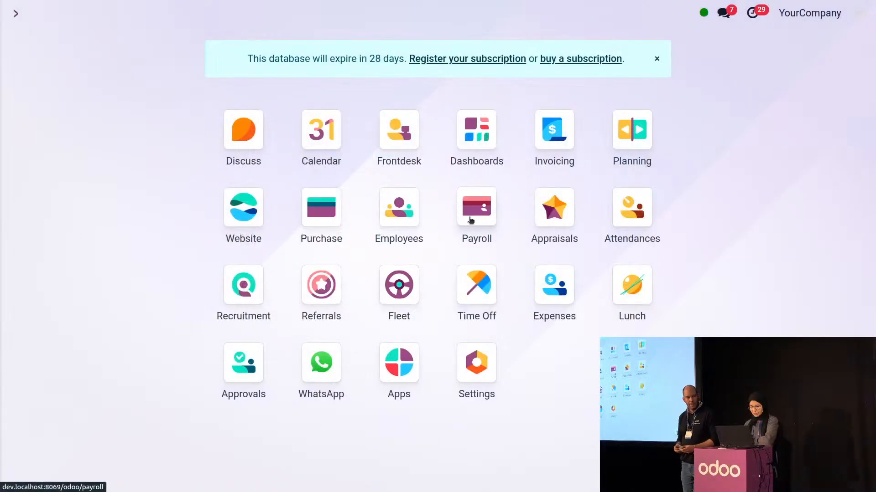
Open Attendances and browse the 03 October 2024 per-employee Gantt chart
left_click(622, 208)
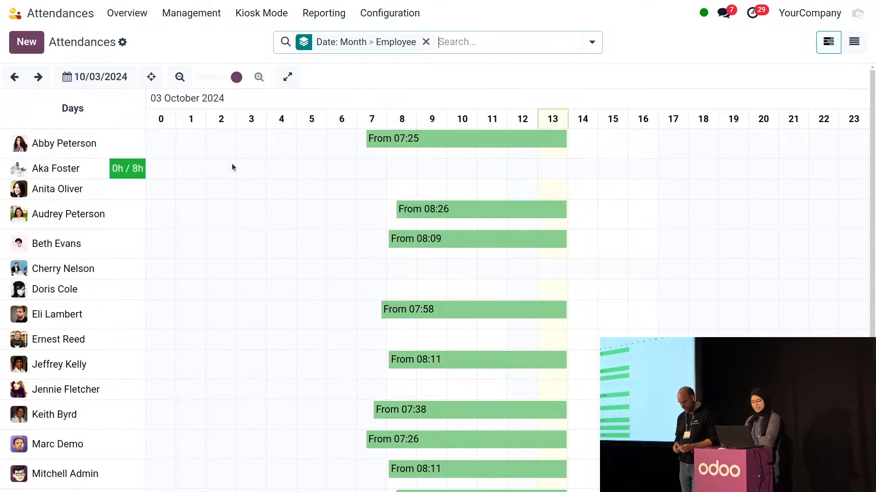
scroll(232, 168, "down", 5)
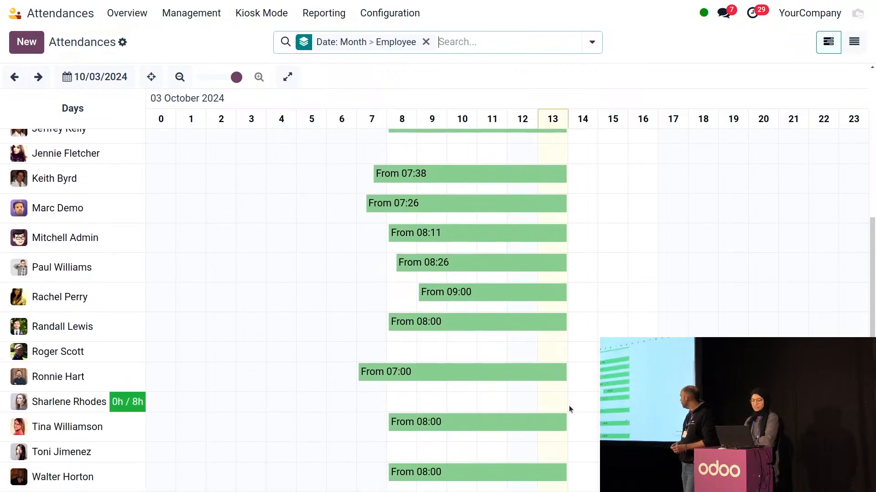
scroll(471, 409, "up", 5)
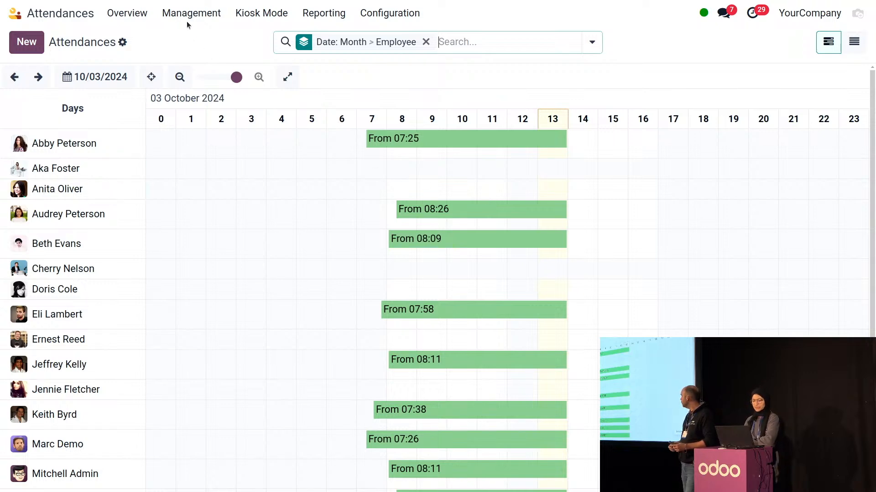
Add an Employee filter for 'test' to the attendances search
left_click(453, 43)
type("test")
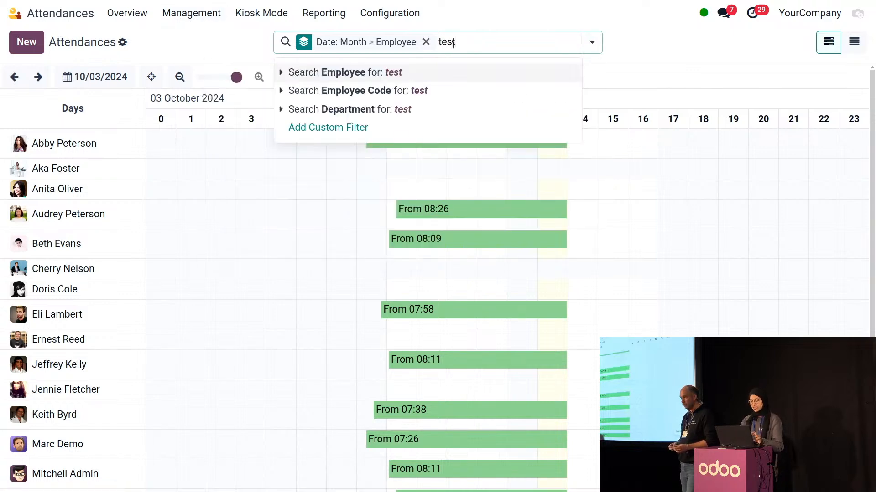
key("Return")
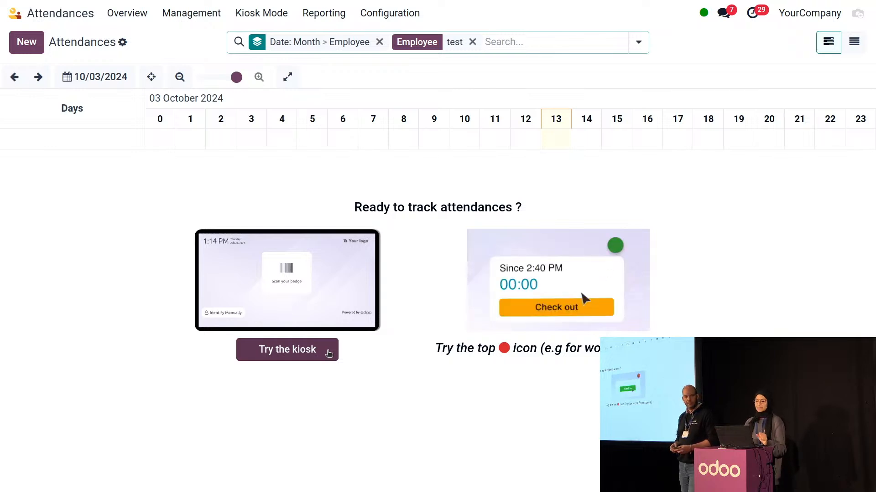
Preview the kiosk's Select on Tablet screen, then exit back to the unfiltered attendance chart
left_click(328, 353)
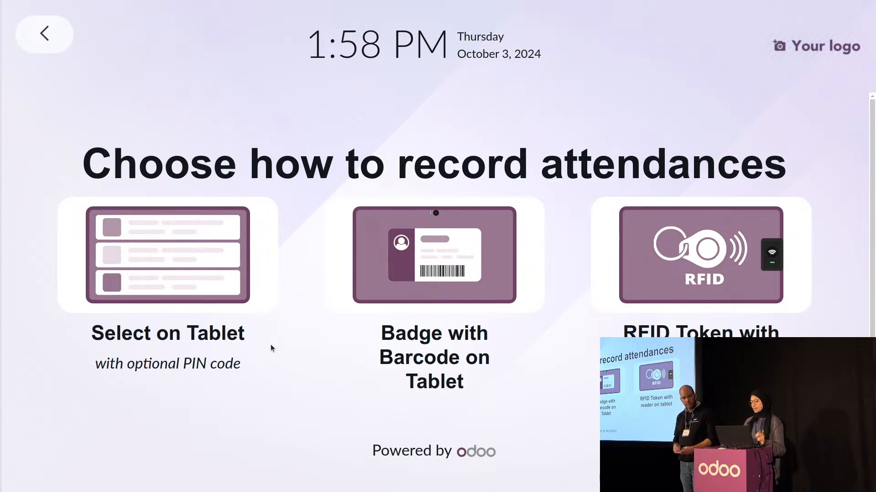
left_click(173, 290)
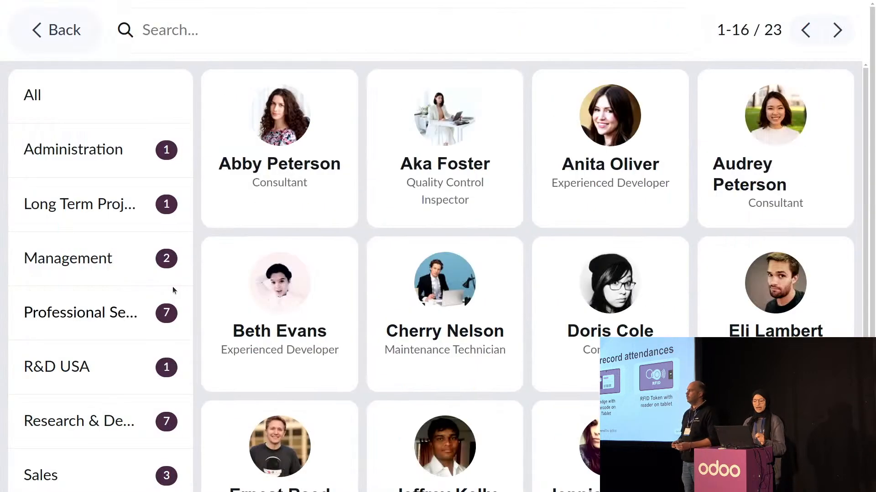
left_click(53, 38)
left_click(56, 34)
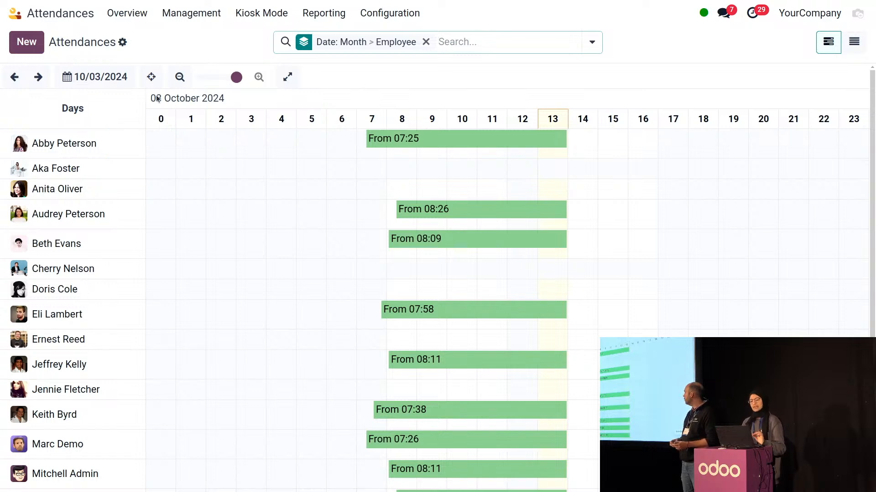
In Management, approve overtime for three selected employees and then a fourth employee's row
left_click(175, 13)
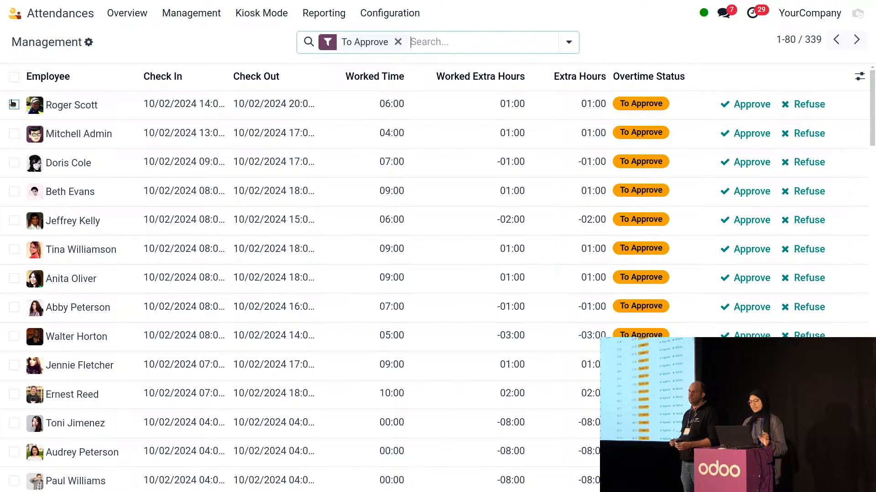
left_click(13, 104)
left_click(13, 133)
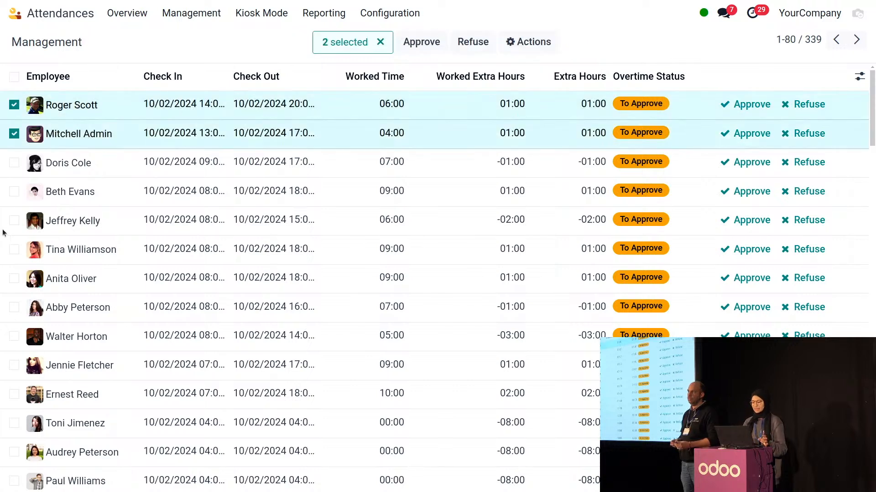
left_click(13, 279)
left_click(413, 47)
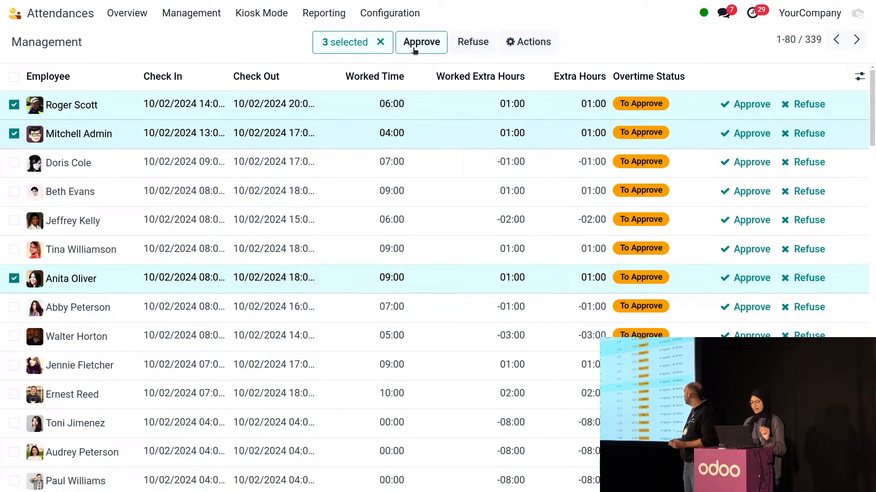
left_click(751, 192)
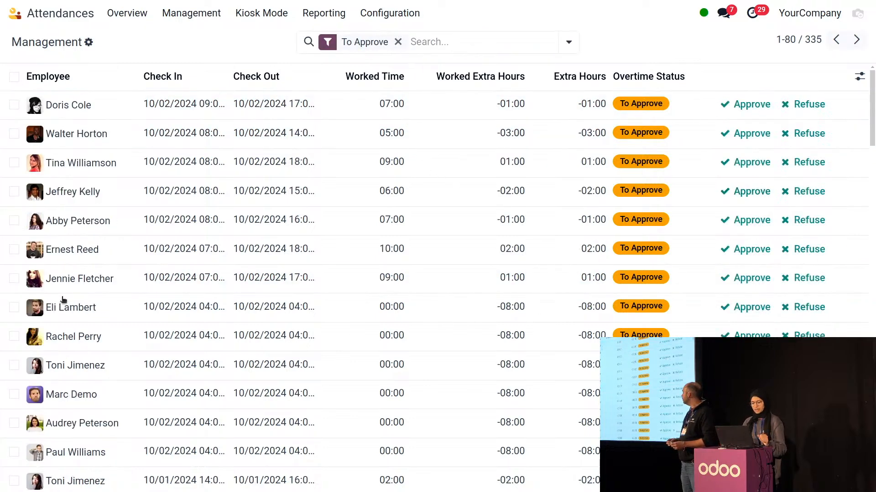
Refuse overtime for two other selected employees' attendances
left_click(14, 278)
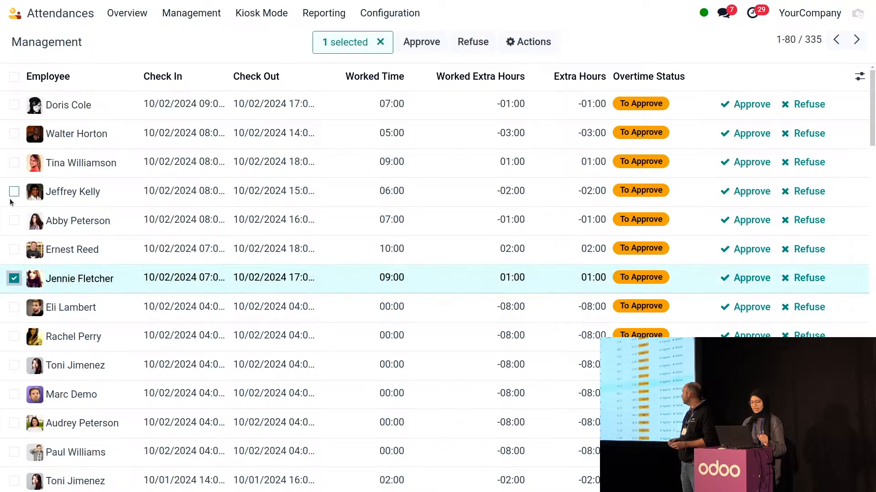
left_click(14, 162)
left_click(459, 44)
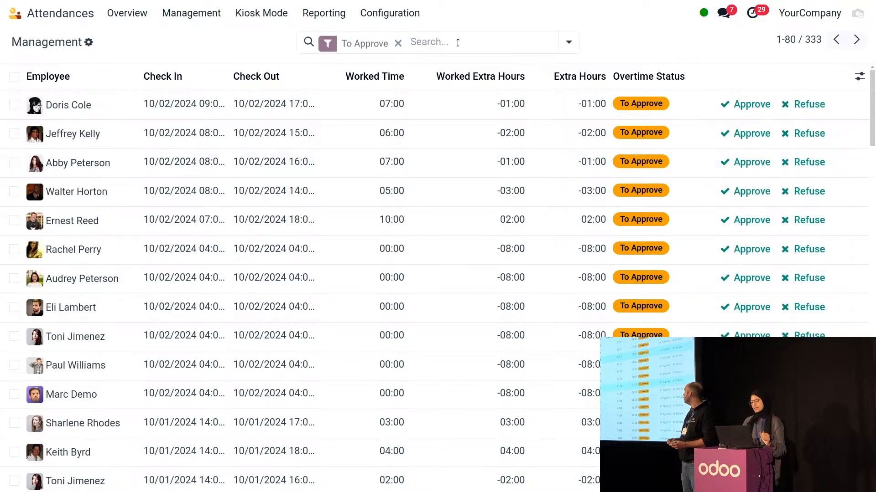
Change the employee's 10/02/2024 extra hours from 02:00 to 01:30 and approve them
left_click(580, 228)
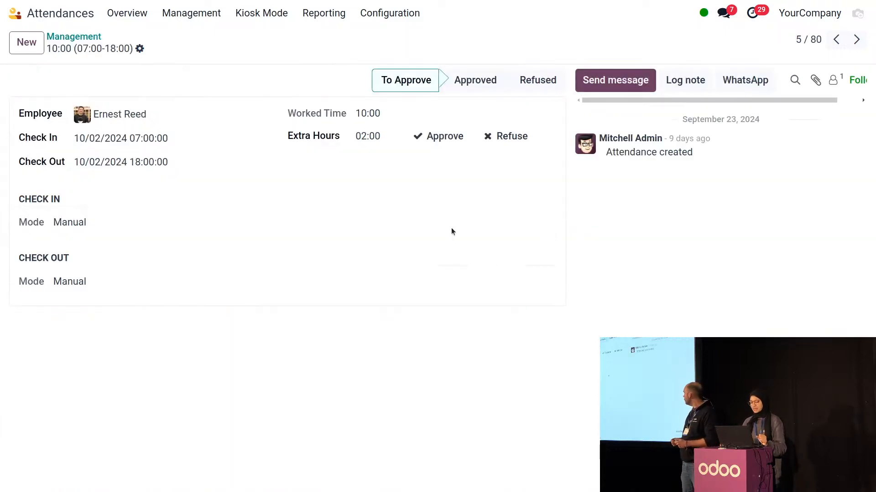
left_click(374, 137)
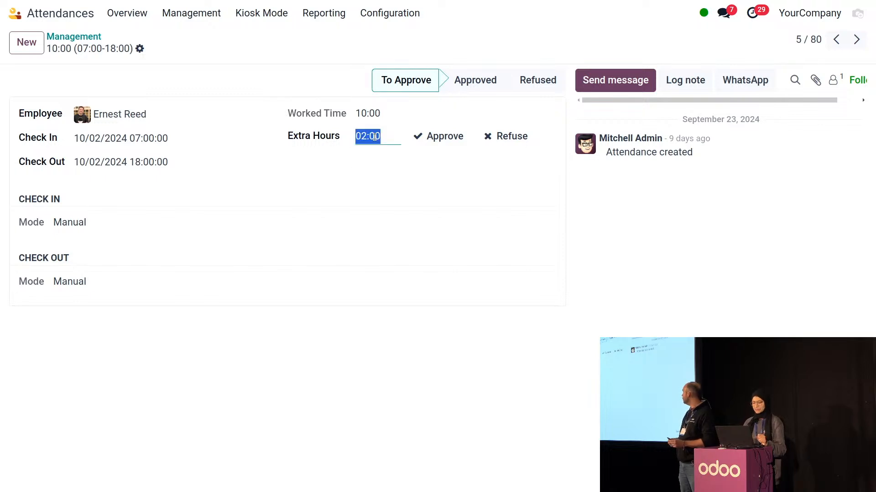
type("1:30")
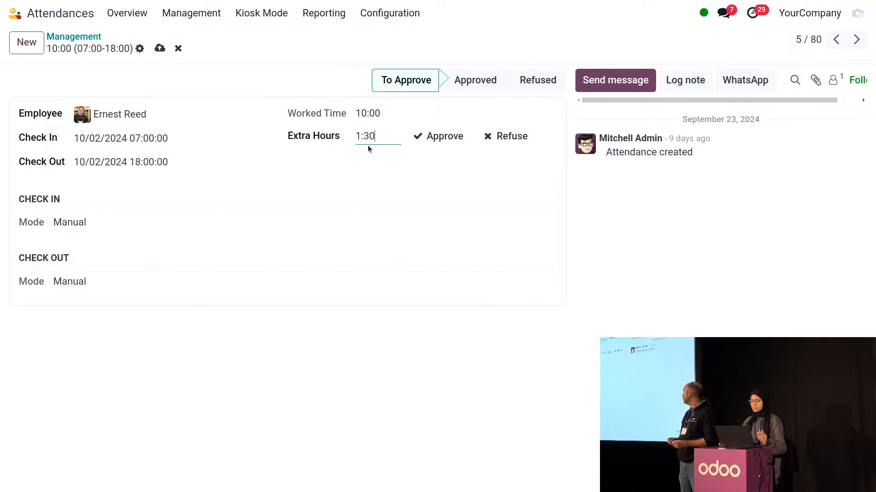
left_click(442, 184)
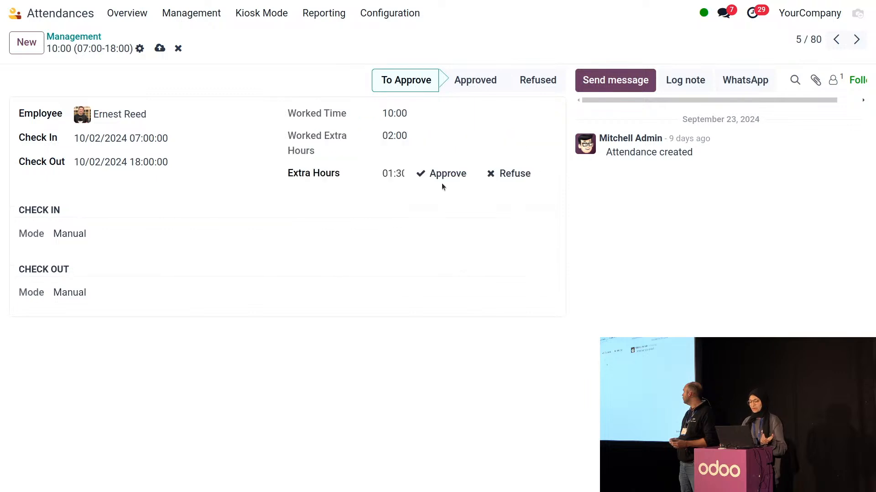
left_click(445, 179)
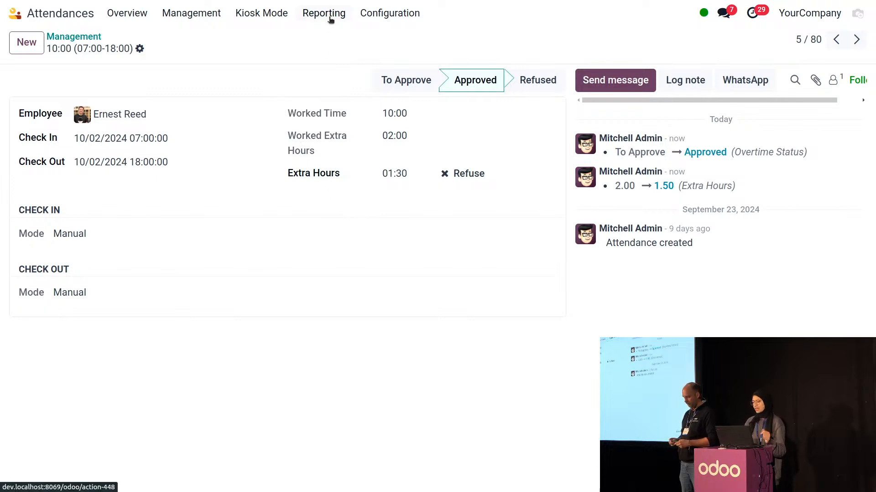
Review hours balances in the attendance report, drill into one employee's balance, then return to the slides
left_click(329, 17)
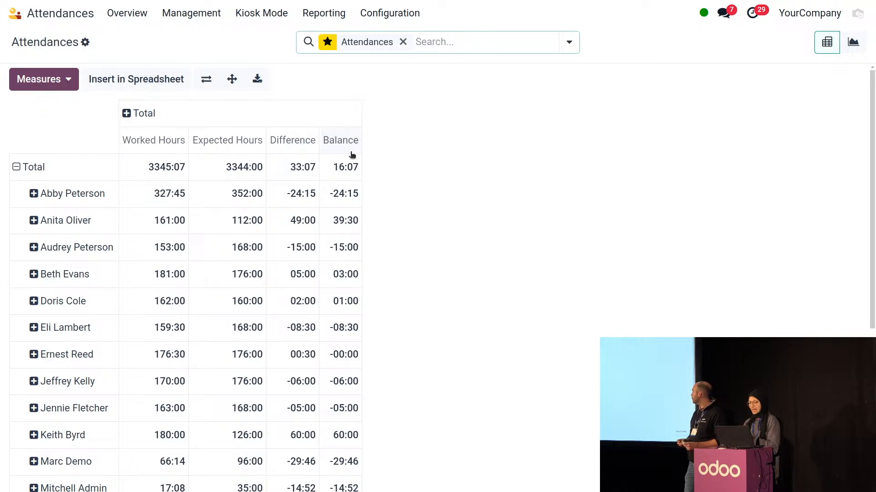
scroll(280, 142, "down", 1)
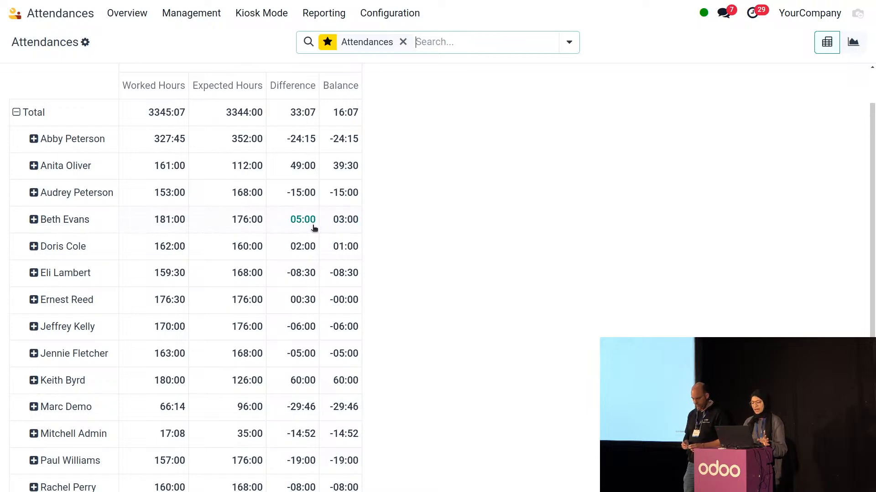
left_click(347, 220)
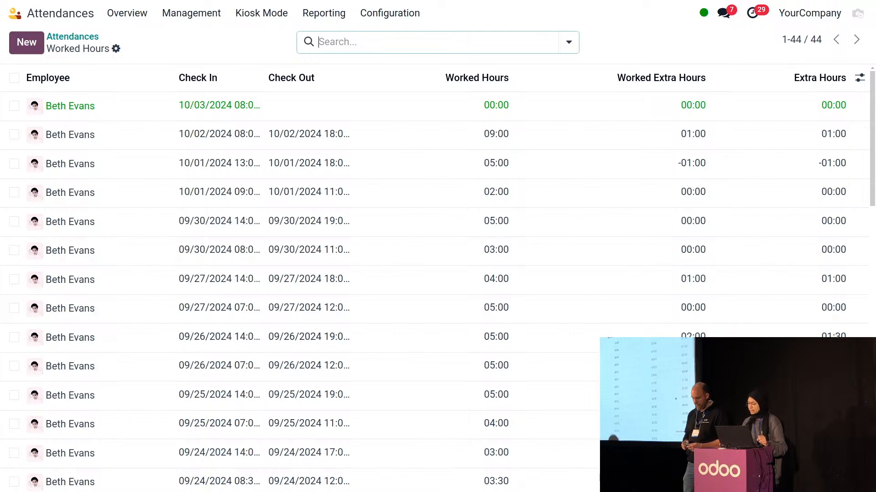
scroll(770, 314, "down", 5)
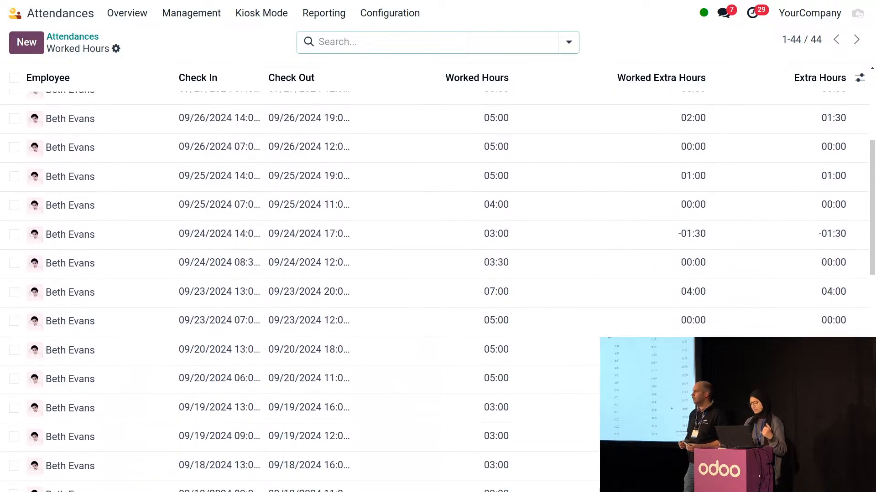
left_click(53, 36)
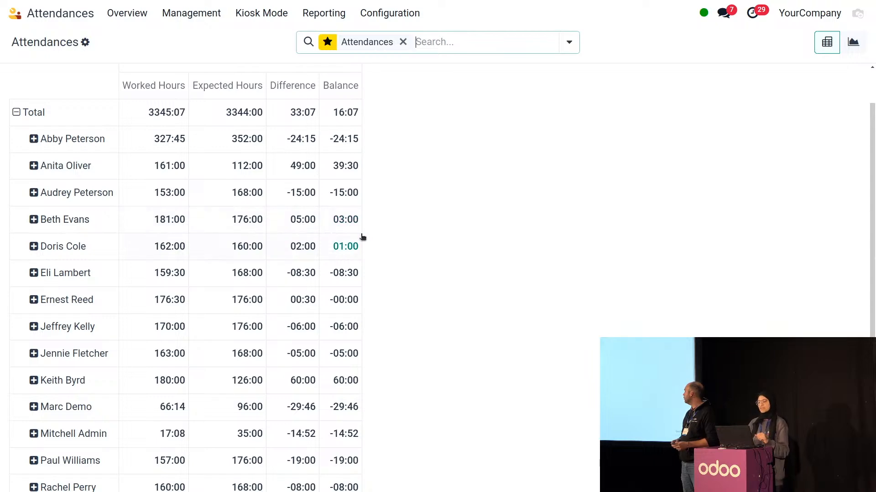
left_click(23, 13)
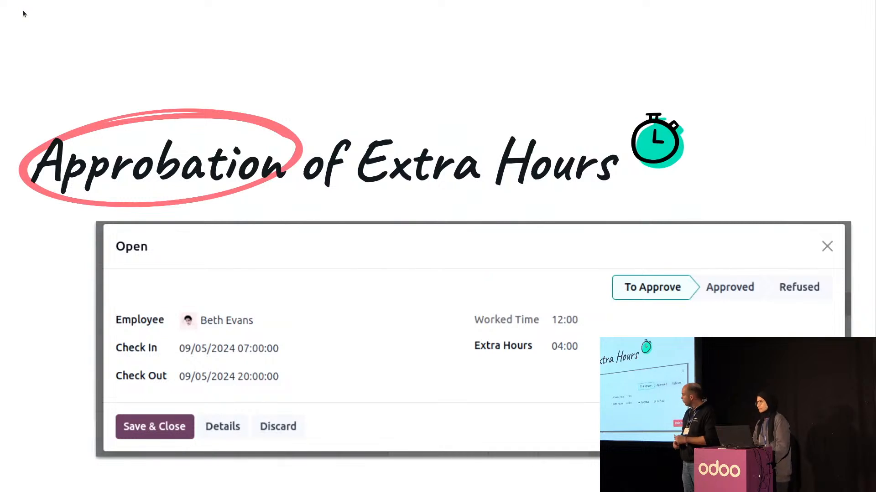
key("Right")
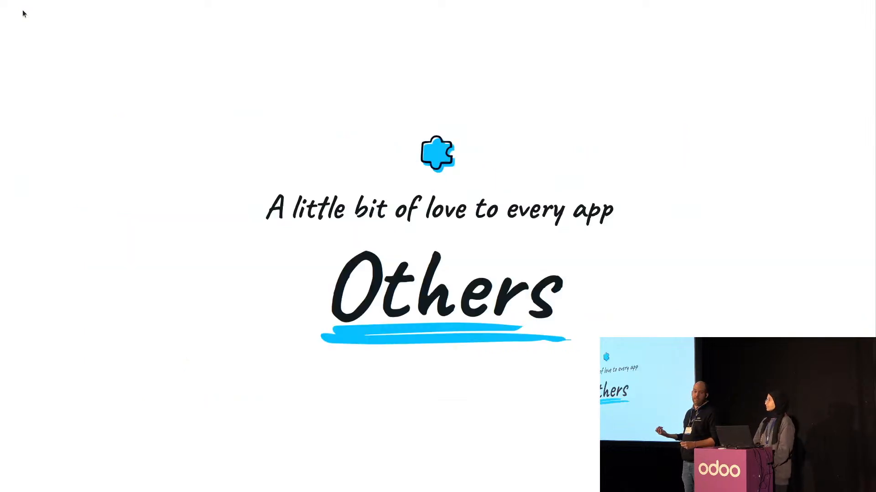